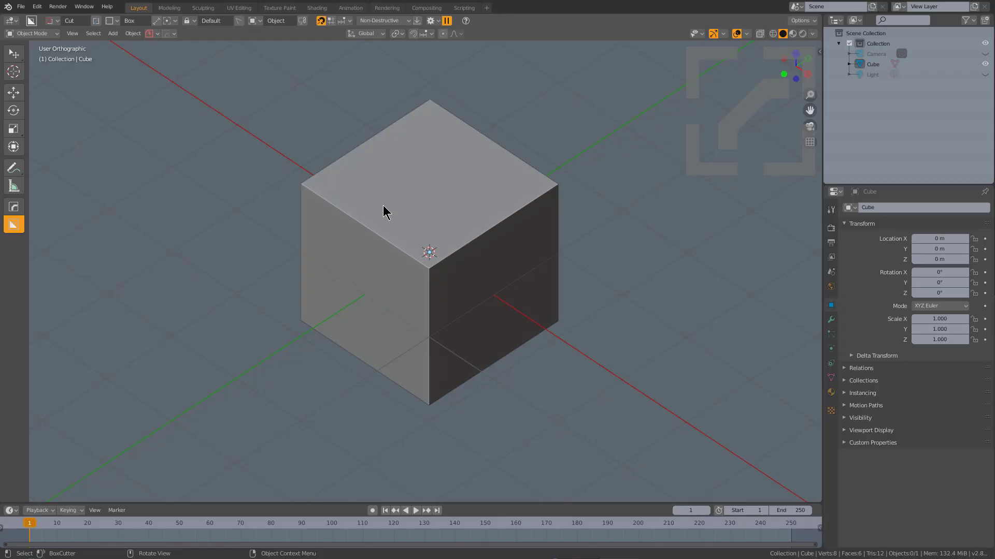
- Select the cube and set BoxCutter to the Custom shape, using the cube itself as the custom cutter
click(364, 187)
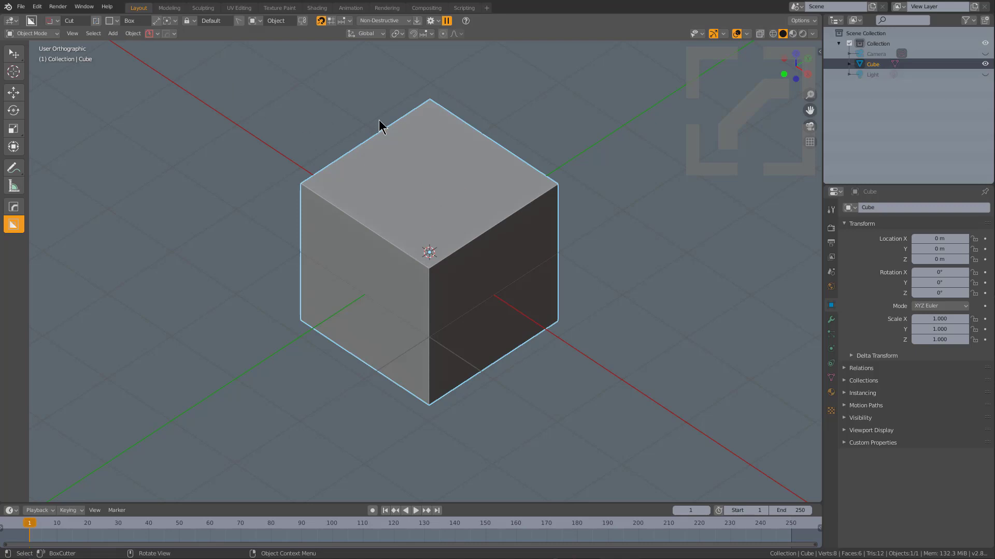
click(110, 20)
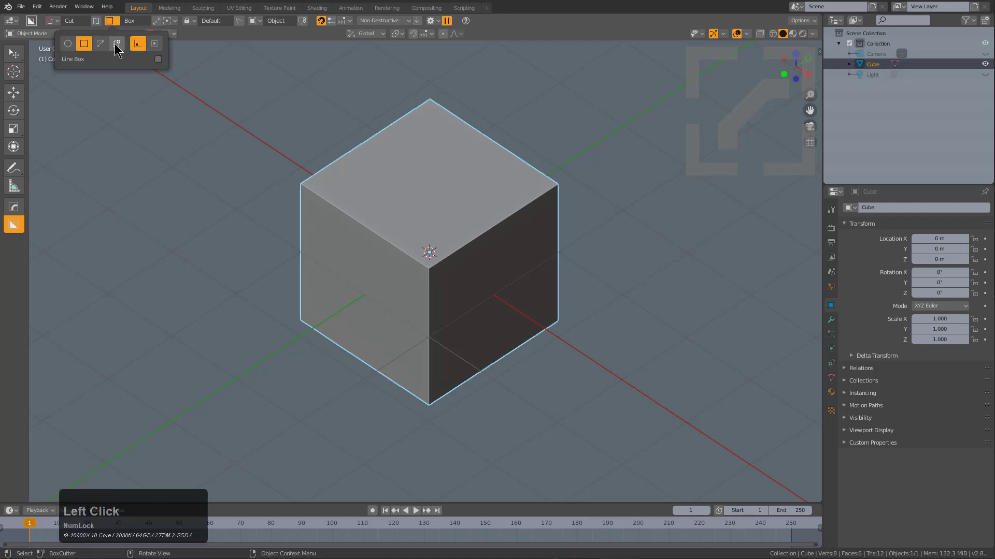
click(118, 47)
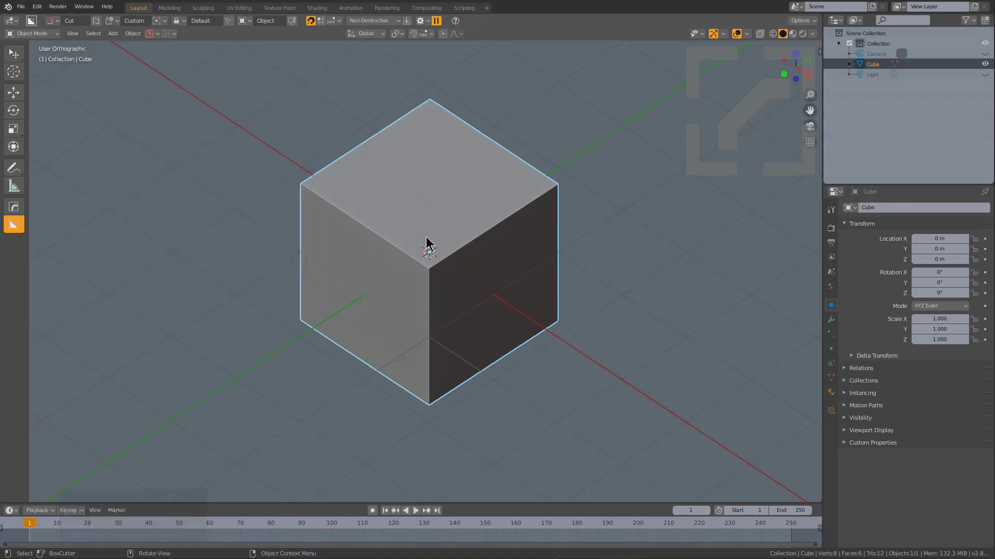
key(c)
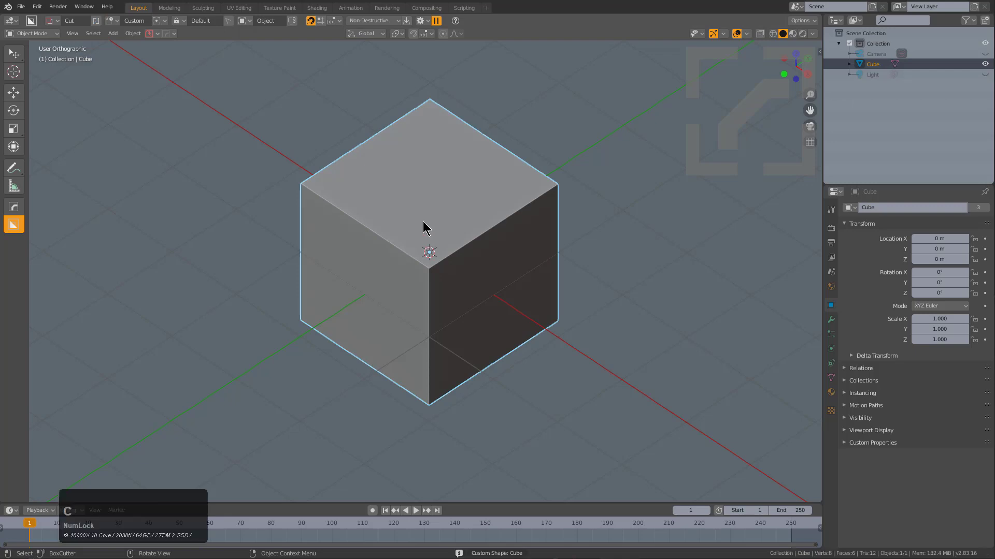
- Cut the custom cube shape into the cube's top face and into its front corner
click(426, 125)
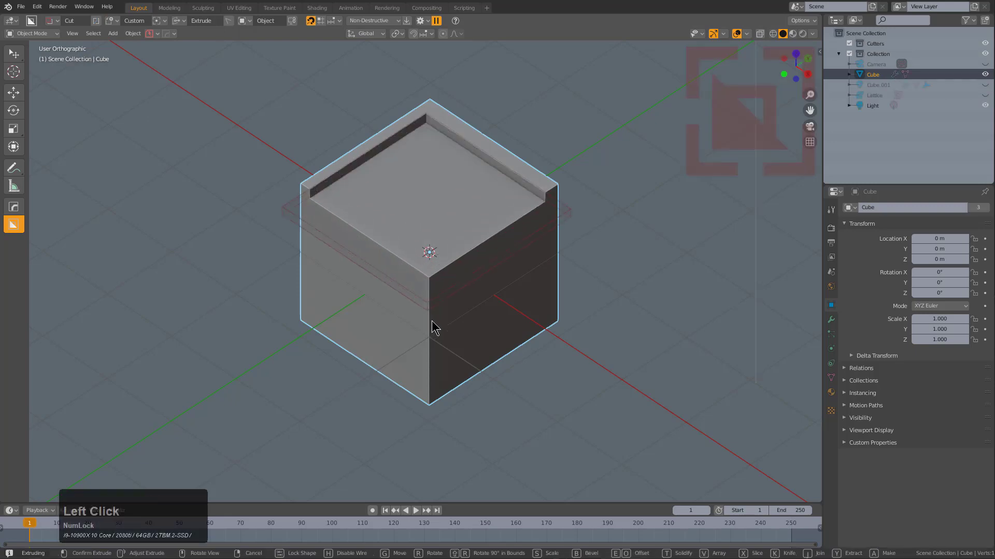
click(453, 258)
drag(506, 208, 492, 313)
click(494, 346)
mouse_move(435, 190)
mouse_down()
mouse_move(404, 277)
mouse_move(440, 382)
mouse_up()
click(437, 375)
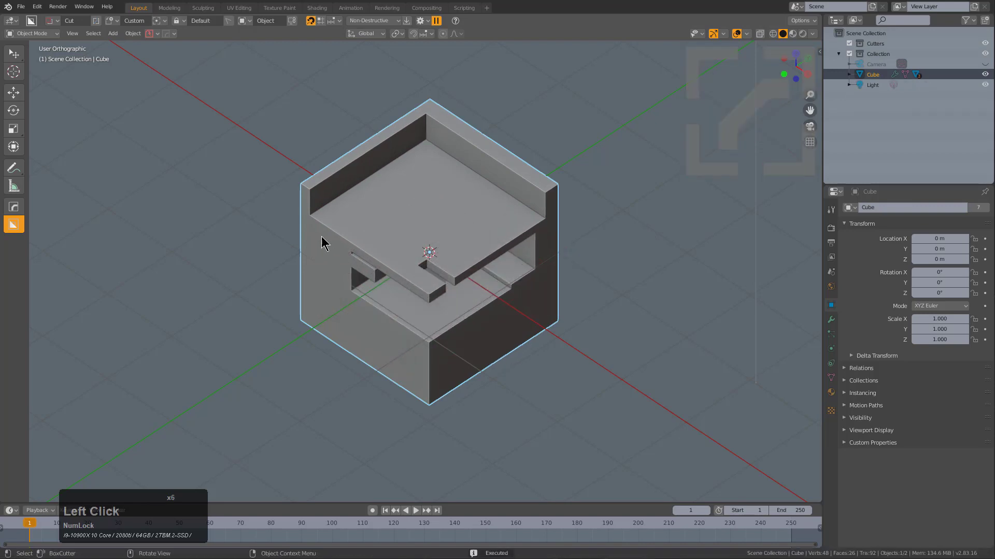
- Cut the recursive custom shape into both front side faces of the cube
mouse_move(317, 232)
mouse_down()
mouse_move(397, 381)
mouse_move(449, 411)
mouse_up()
click(504, 336)
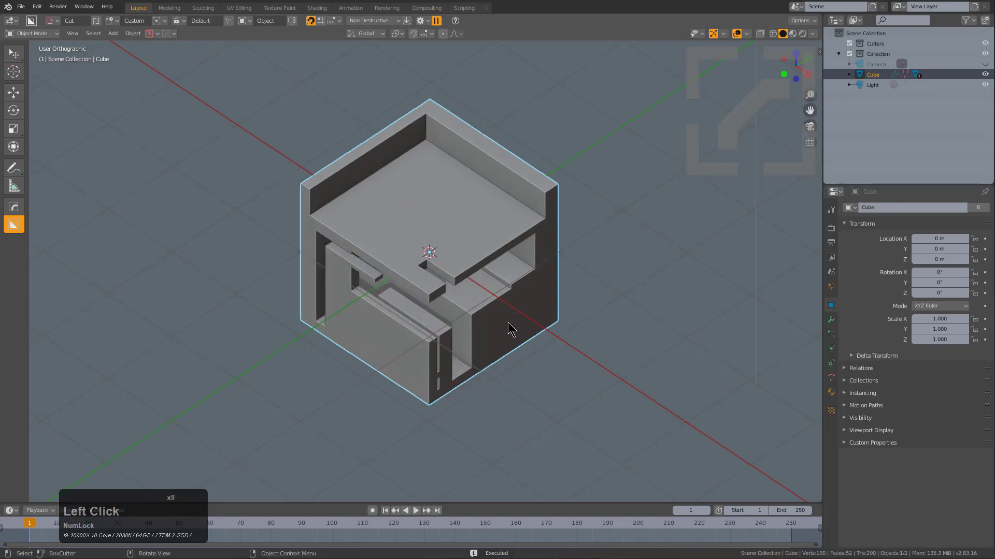
drag(485, 318, 586, 368)
click(514, 300)
- Make further recursive custom-shape cuts on the cube's rear sides, including one large cut across the object
middle_drag(515, 301, 415, 302)
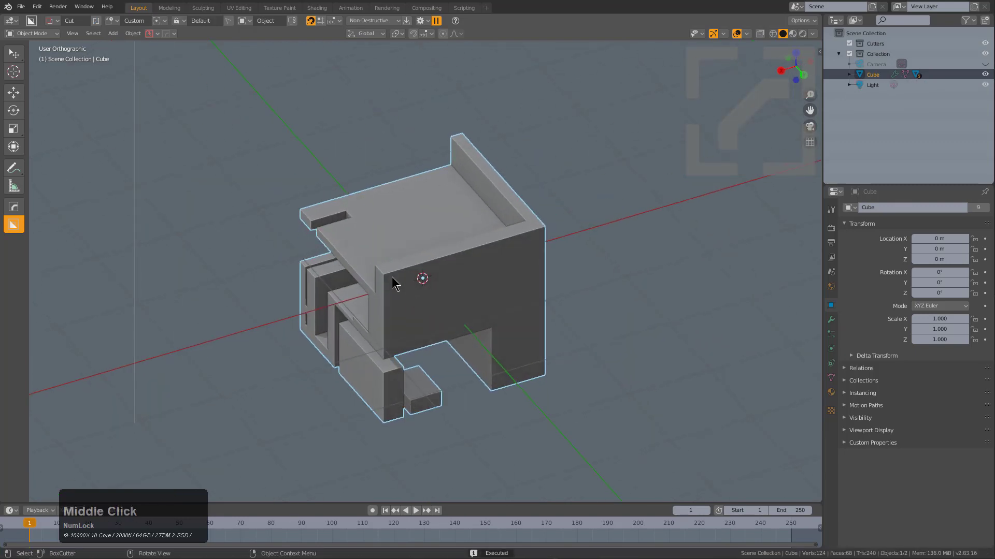
mouse_move(390, 282)
mouse_down()
mouse_move(548, 362)
mouse_move(584, 352)
mouse_up()
middle_drag(555, 327, 418, 295)
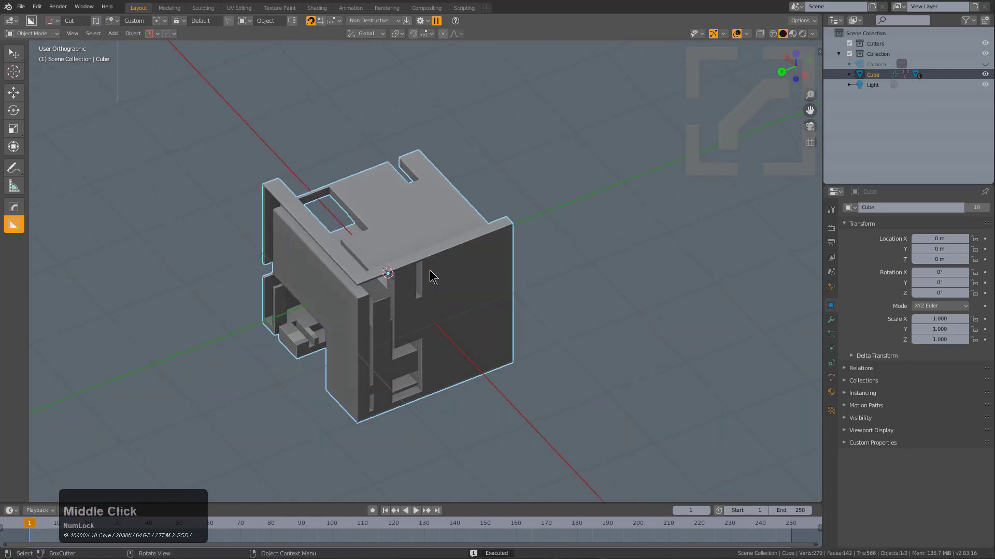
mouse_move(430, 271)
mouse_down()
mouse_move(566, 333)
mouse_move(590, 332)
mouse_move(519, 269)
mouse_up()
middle_drag(519, 269, 357, 238)
scroll(358, 238, up, 2)
mouse_move(300, 156)
mouse_down()
mouse_move(538, 281)
mouse_move(546, 291)
mouse_move(538, 331)
mouse_up()
middle_drag(538, 332, 229, 105)
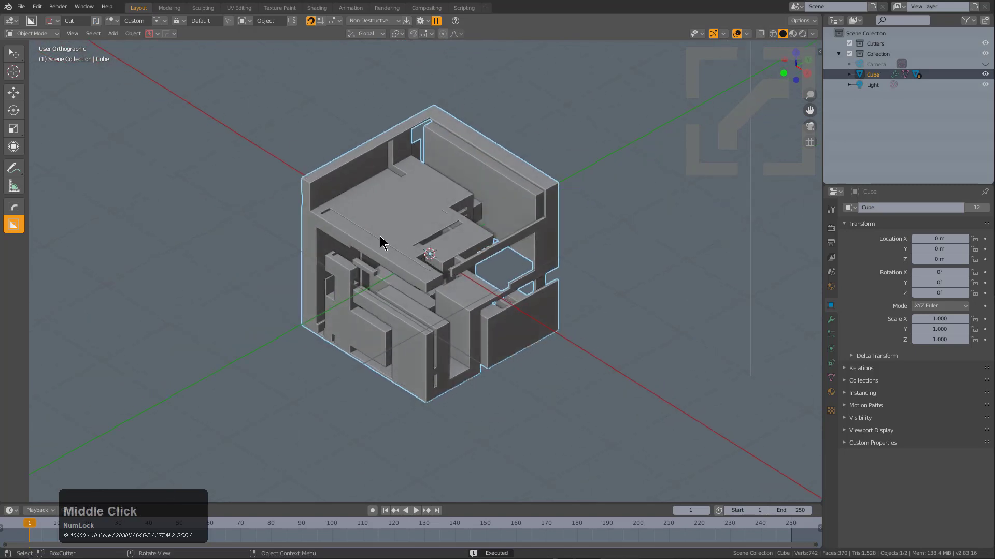
- Delete the cut-up cube and add a mesh plane in its place
middle_drag(429, 233, 429, 227)
key(x)
click(429, 227)
key(shift+a)
mouse_move(430, 220)
click(466, 235)
middle_drag(462, 240, 359, 170)
scroll(358, 170, up, 1)
scroll(402, 176, down, 1)
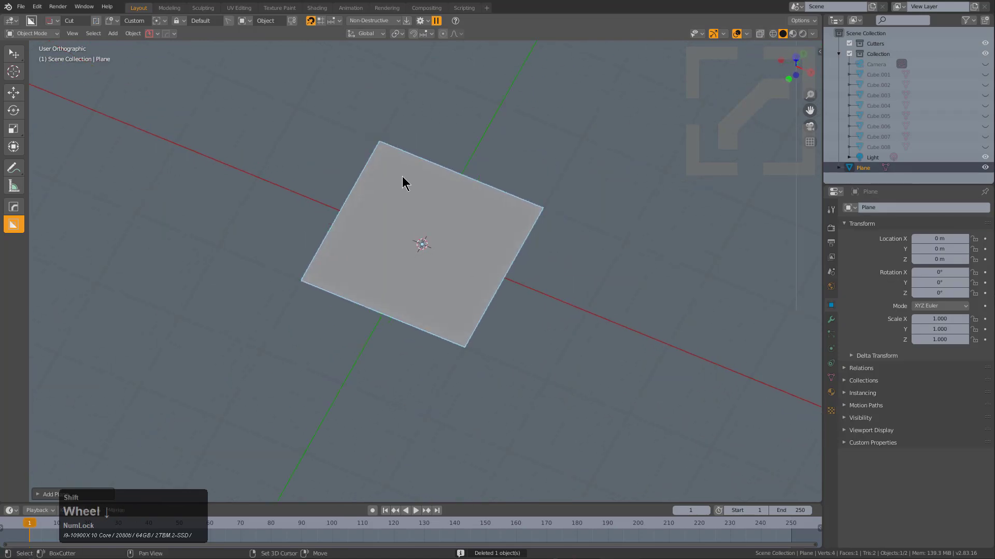
- In top view, use the plane as the custom cutter and cut two stacked openings along its upper left edge
key(KP_7)
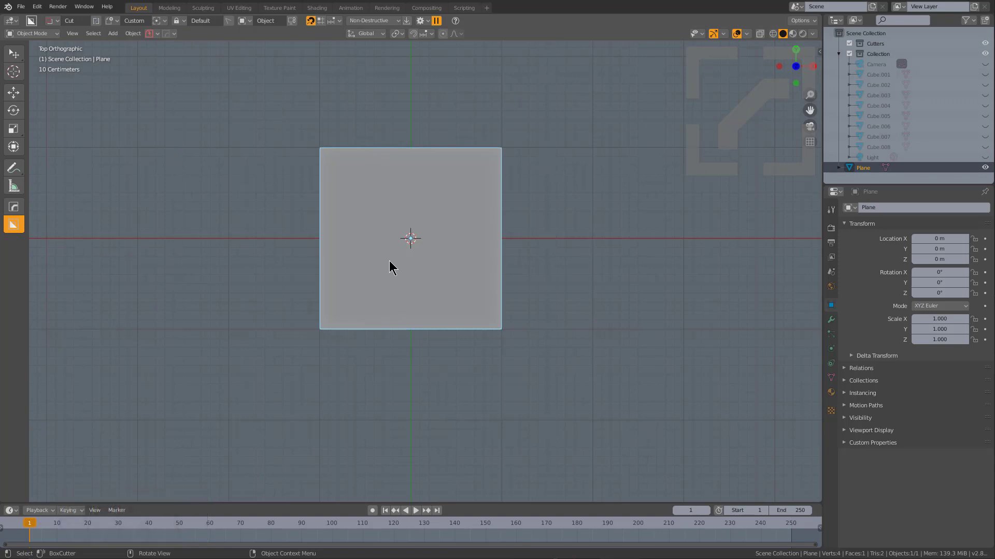
scroll(391, 264, up, 2)
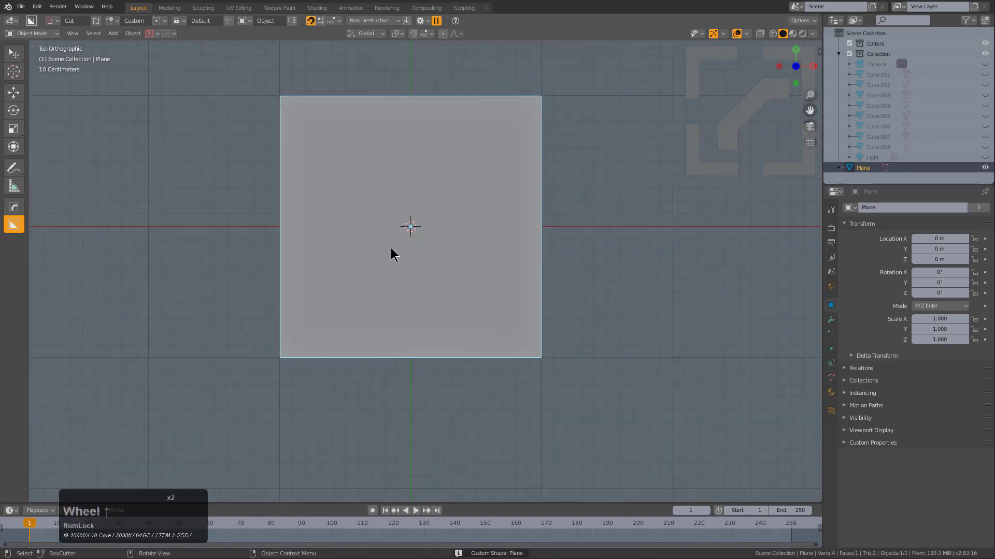
click(285, 101)
click(324, 142)
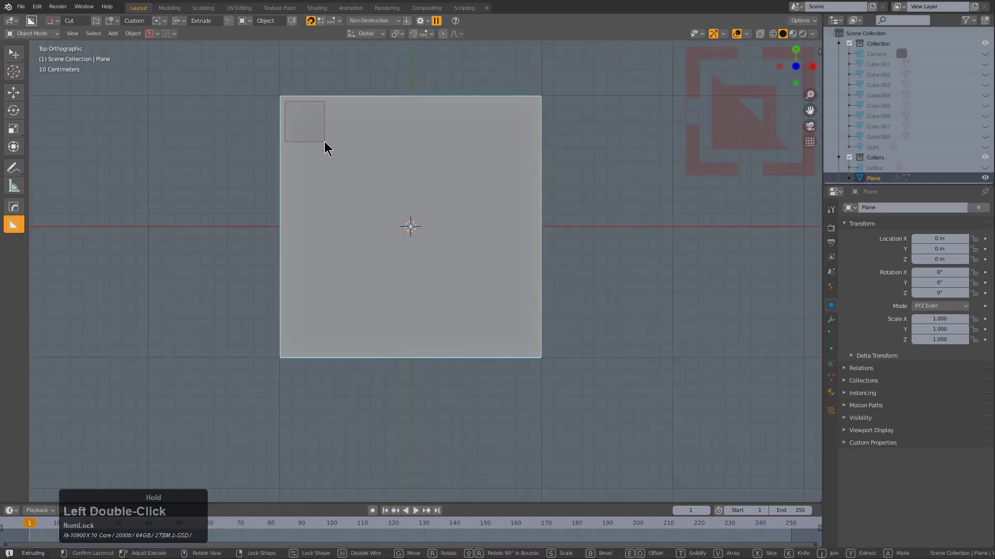
click(286, 146)
click(325, 225)
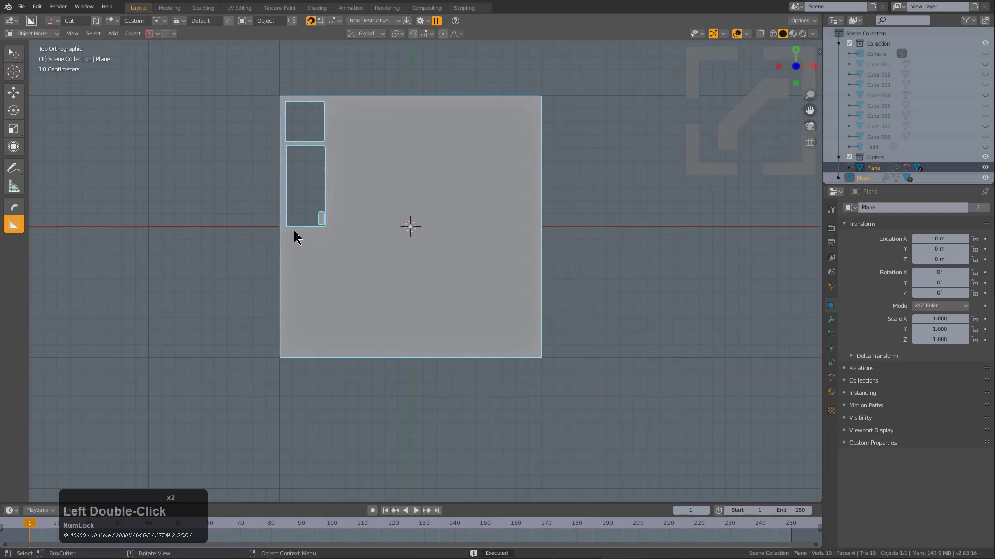
- Cut three custom-shape openings in the plane's lower half: one wide, one narrow strip below it, and one tall at the right
mouse_move(287, 231)
mouse_down()
mouse_move(509, 325)
mouse_move(531, 320)
mouse_move(477, 333)
mouse_move(449, 320)
mouse_up()
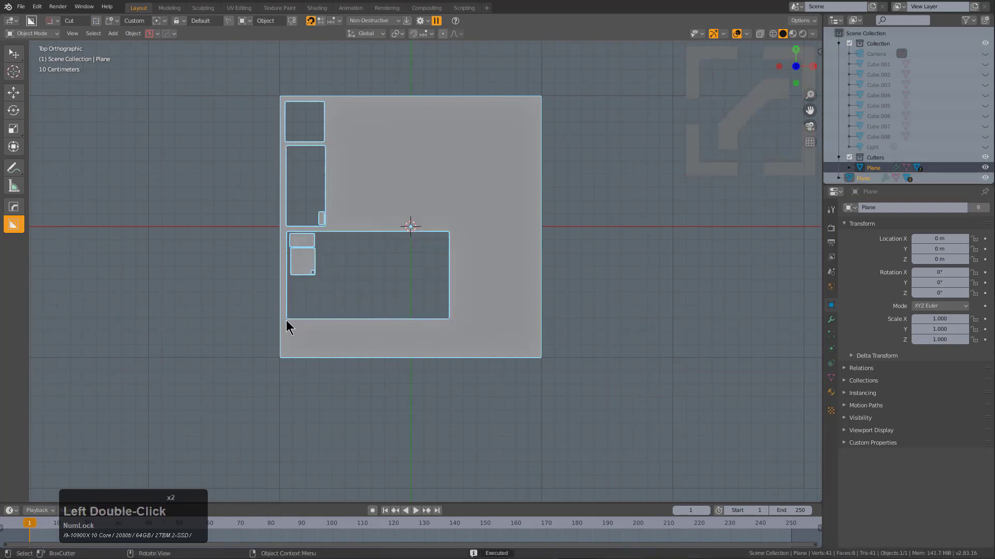
drag(288, 322, 448, 351)
drag(454, 229, 536, 350)
click(526, 327)
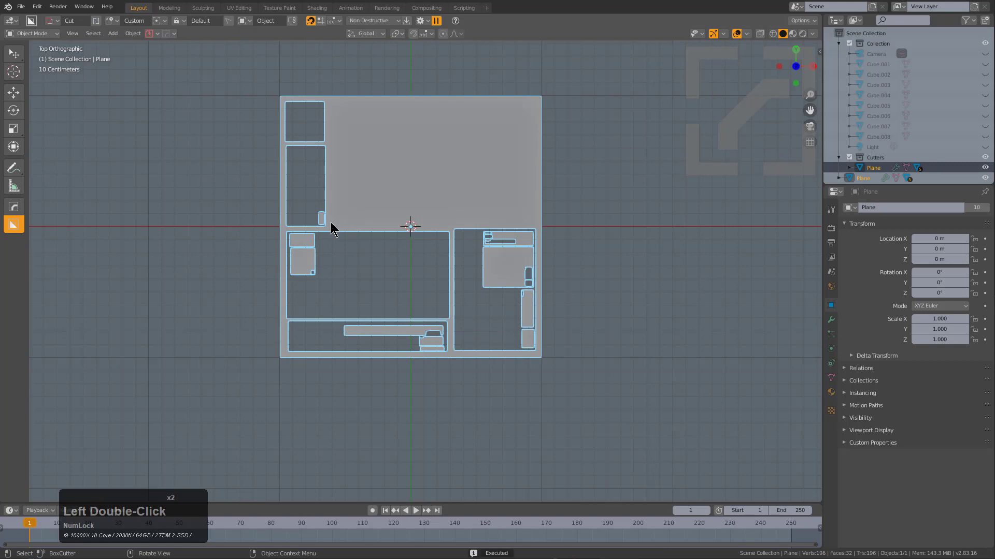
- Cut two custom-shape openings in the plane's upper middle and upper right areas, and deselect everything
mouse_move(332, 230)
mouse_down()
mouse_move(419, 173)
mouse_move(469, 123)
mouse_move(462, 102)
mouse_move(535, 195)
mouse_move(536, 224)
mouse_up()
double_click(462, 102)
double_click(536, 224)
key(a)
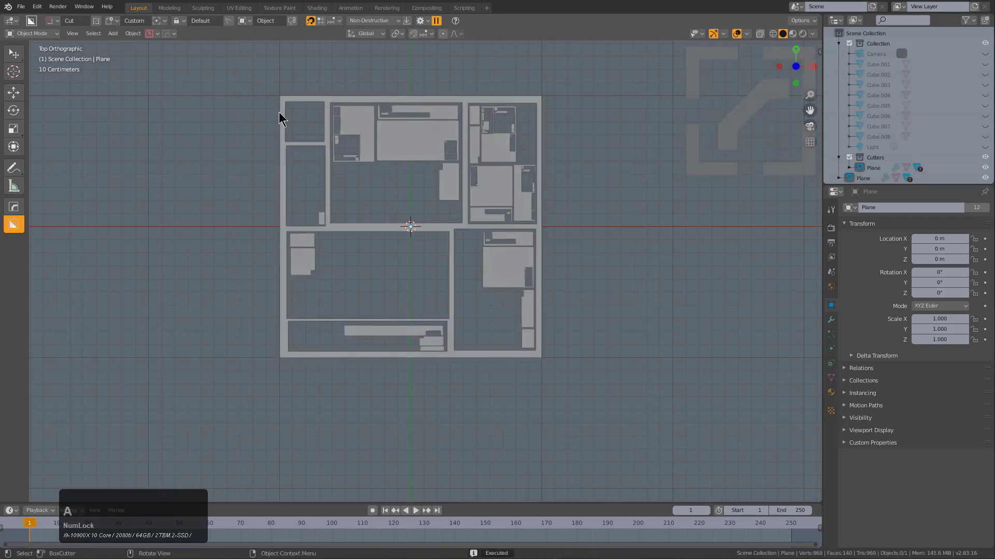
- Select the panelled plane and run the HardOps Late Parent operation to parent its cutters
shift+middle_drag(389, 210, 419, 230)
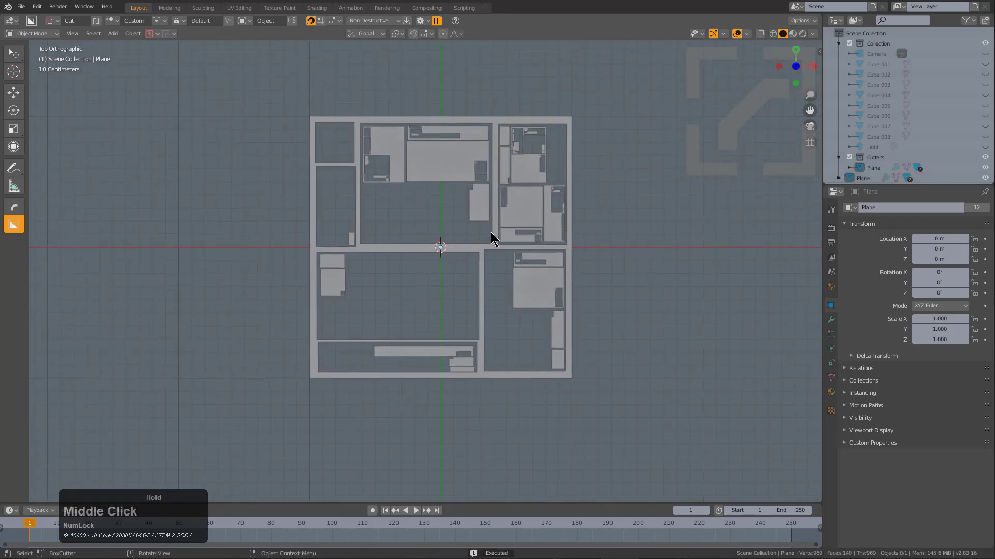
click(495, 247)
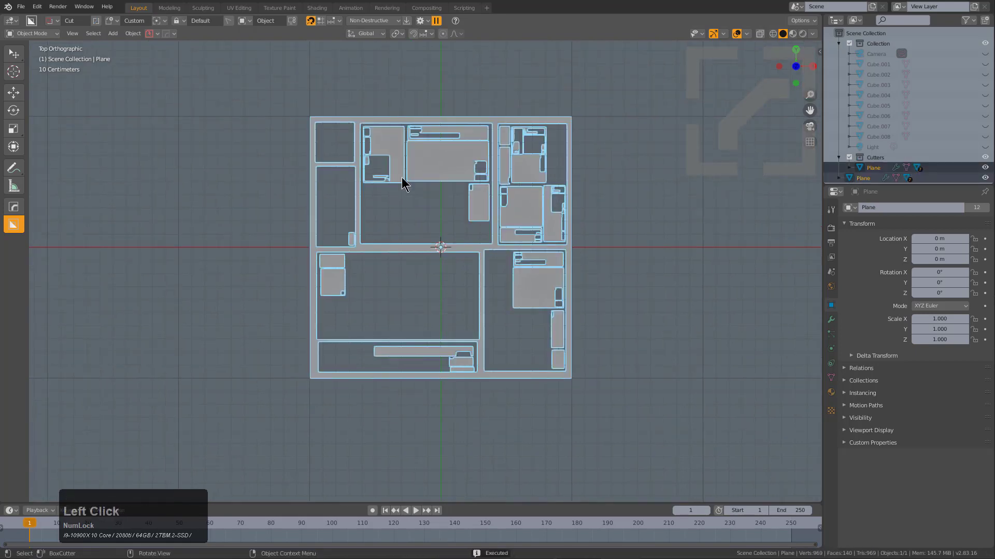
click(509, 337)
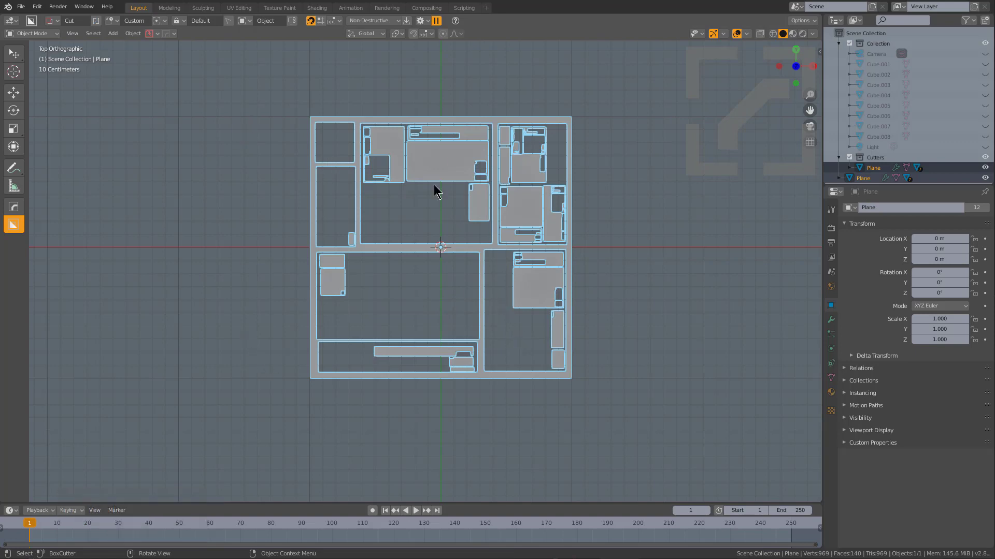
shift+middle_drag(487, 241, 531, 247)
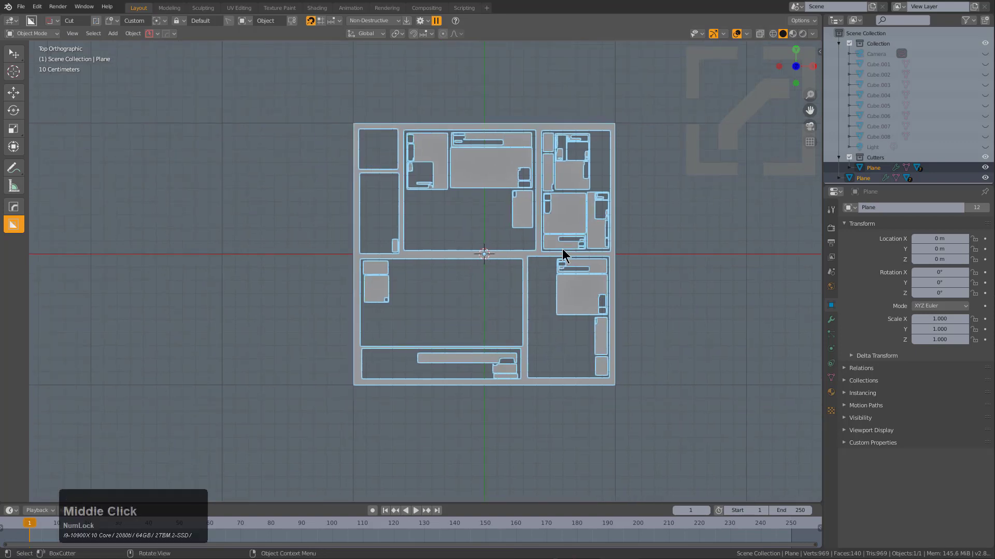
key(q)
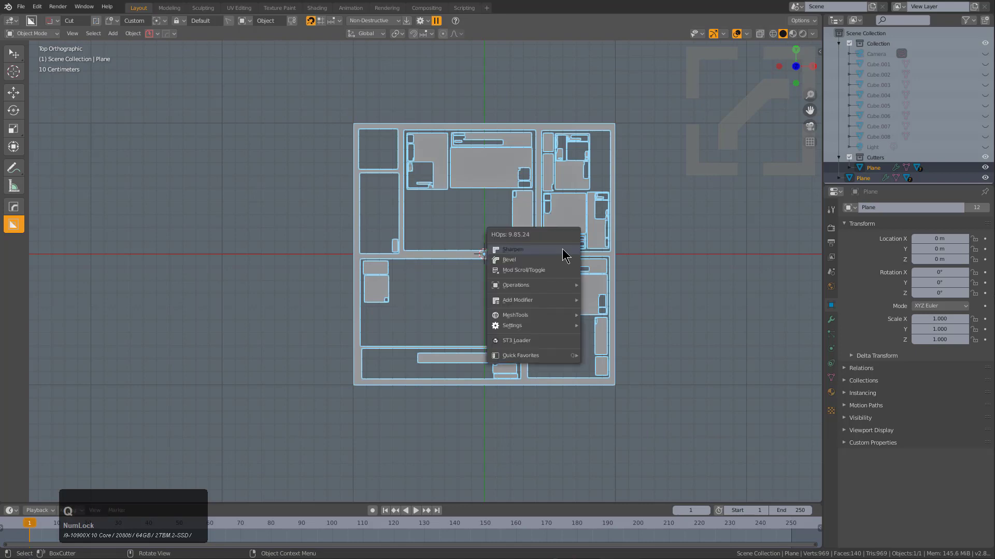
mouse_move(529, 287)
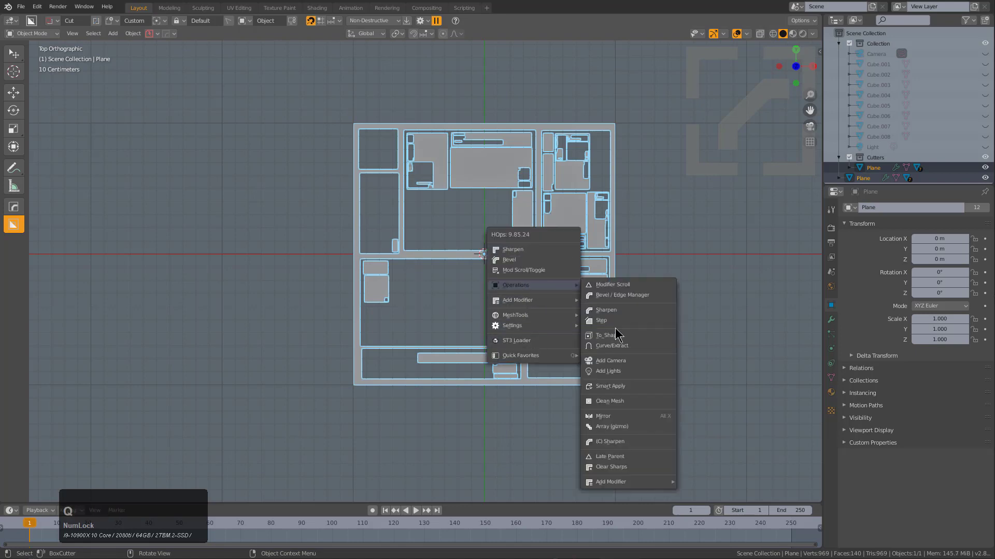
click(621, 458)
- Move the panelled plane about 3.2 m in the negative X direction
key(g)
key(x)
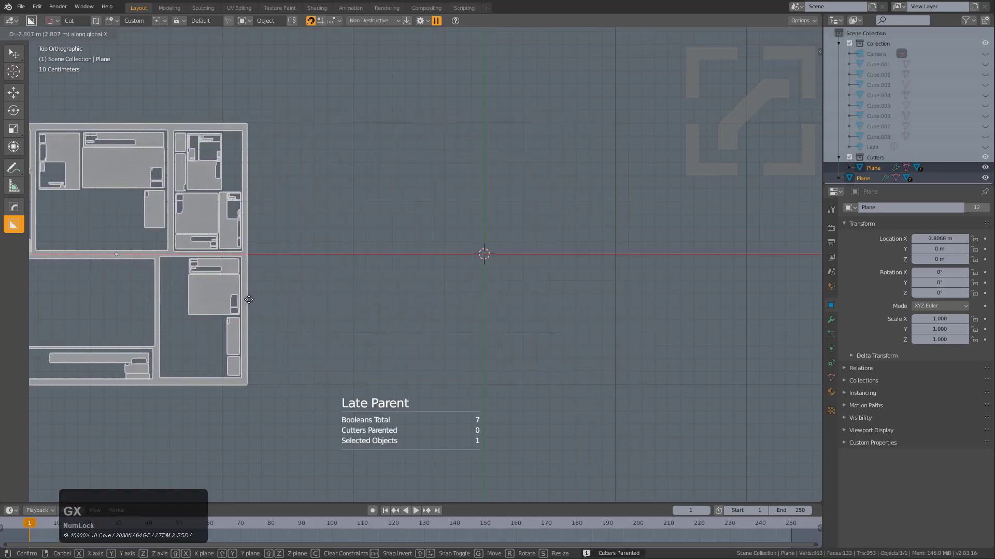
click(205, 293)
- Add a new mesh plane at the world origin beside the panelled one
shift+middle_drag(567, 185, 537, 206)
key(Home)
key(shift+a)
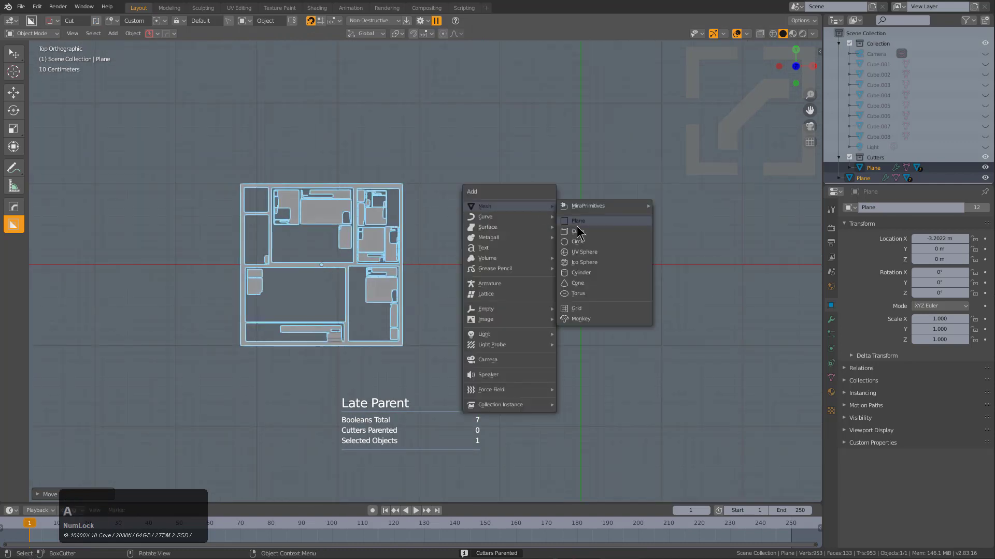
click(584, 219)
scroll(470, 241, down, 2)
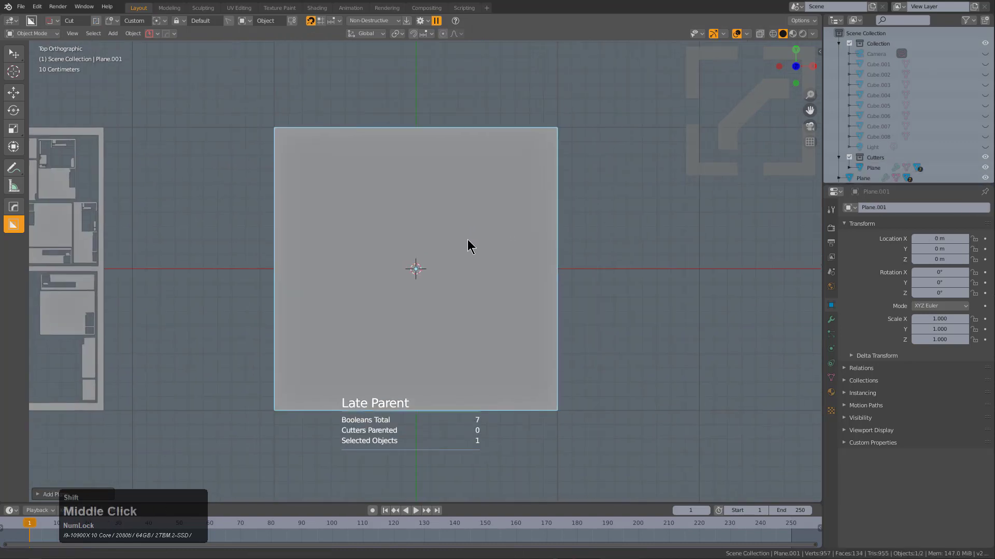
- Cut away the new plane's upper part with a BoxCutter Ngon, leaving a chamfered left corner and an angled central notch
key(d)
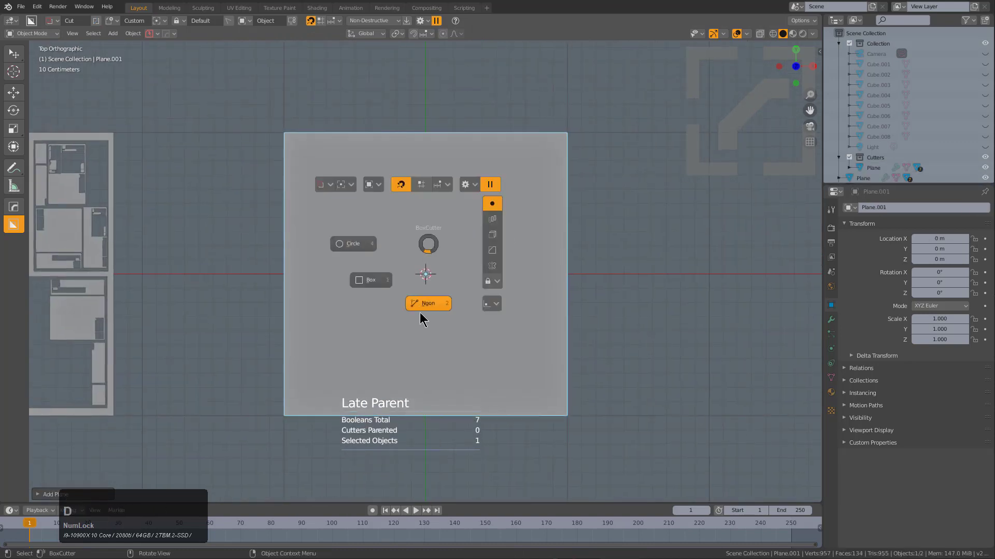
click(432, 305)
click(286, 279)
click(290, 242)
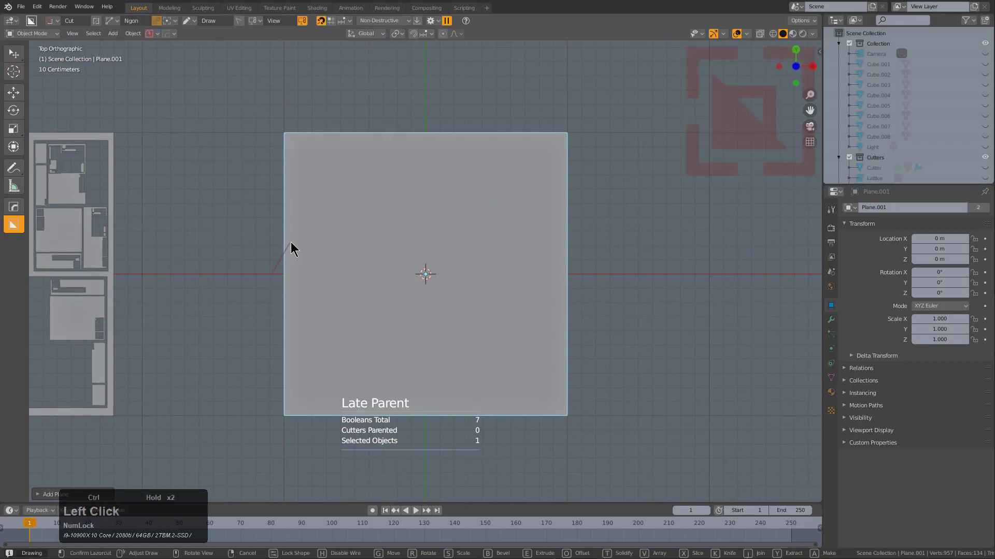
click(362, 241)
click(371, 263)
click(447, 265)
click(460, 243)
click(601, 248)
click(605, 100)
click(285, 104)
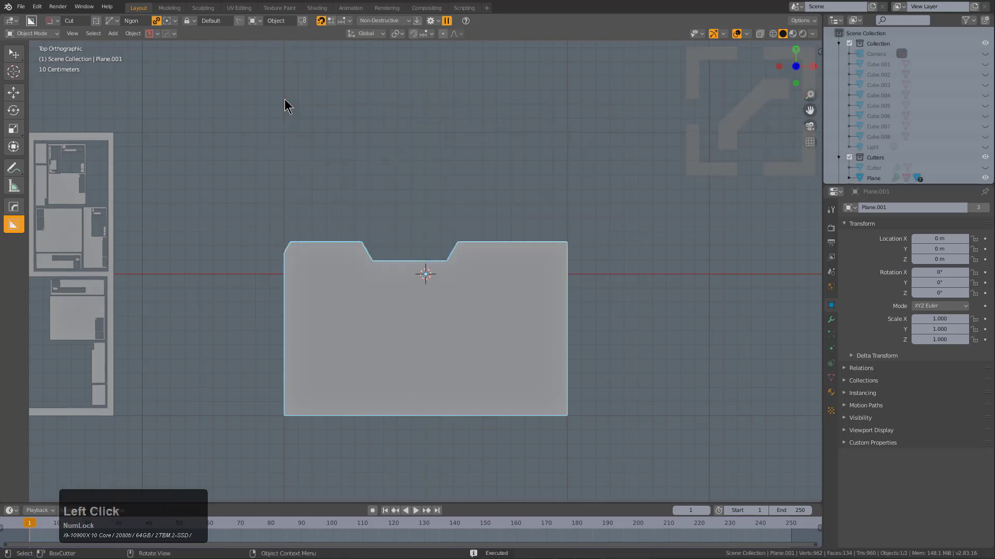
- Cut a thin stepped panel line around the left half of the plane's notch with BoxCutter's Ngon in line mode, thickened with Solidify
key(d)
key(Escape)
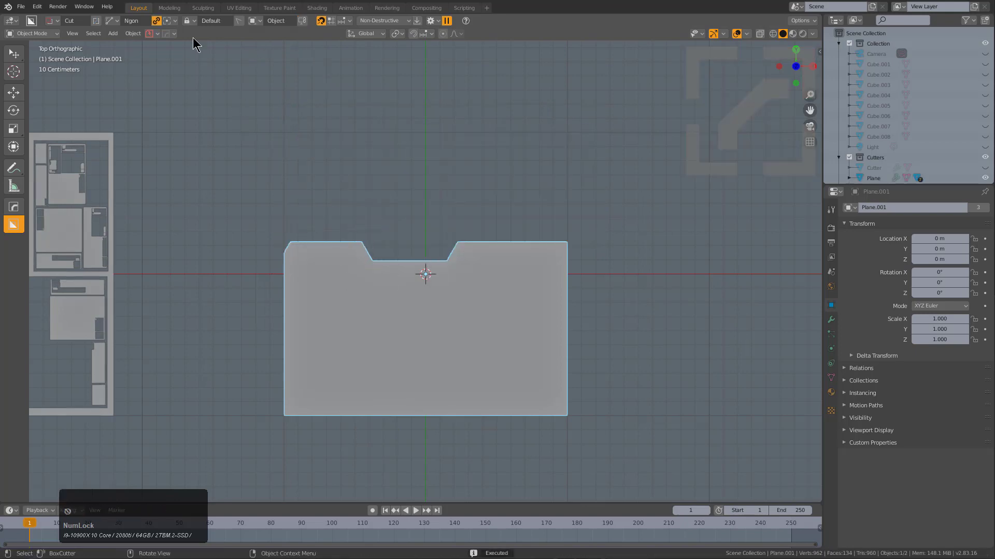
click(157, 21)
click(316, 232)
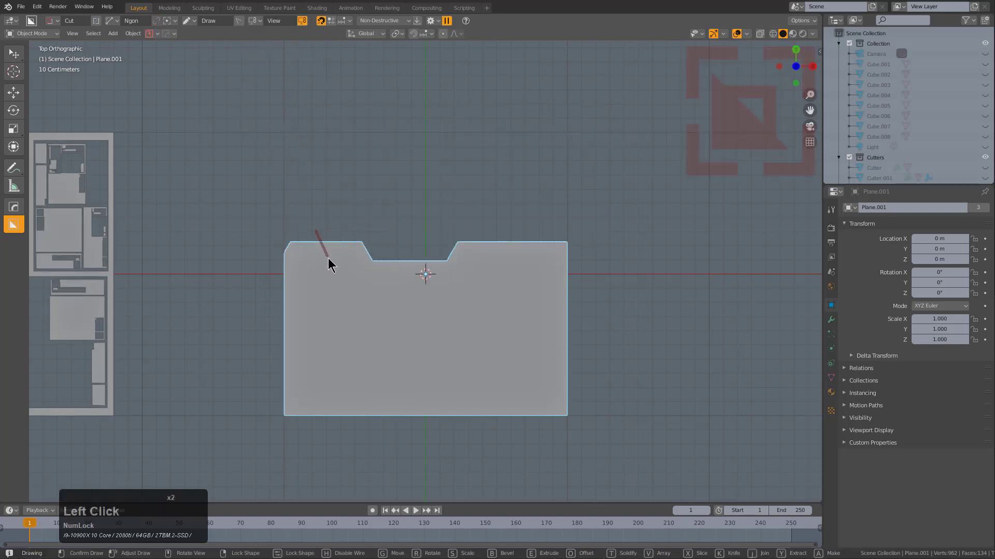
click(330, 255)
click(361, 256)
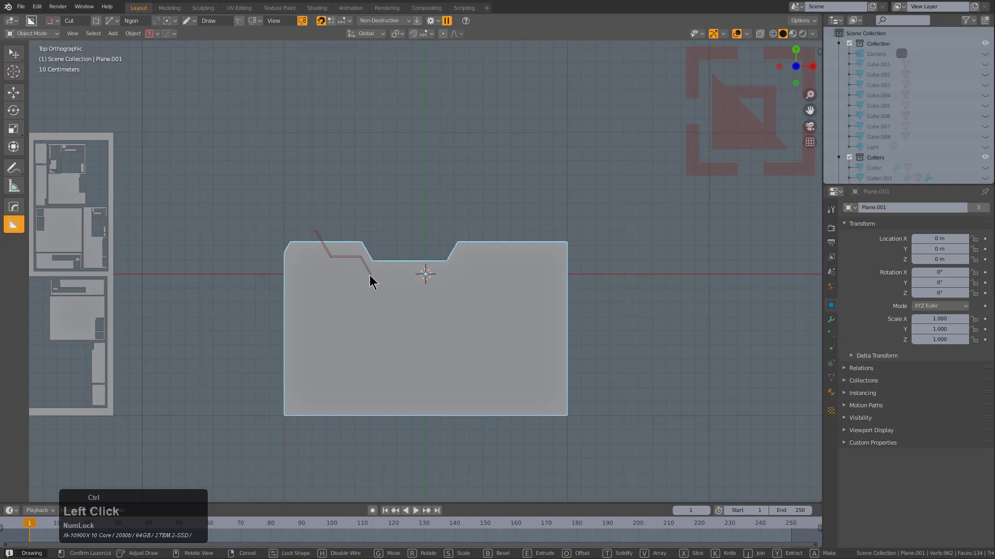
click(369, 275)
click(413, 275)
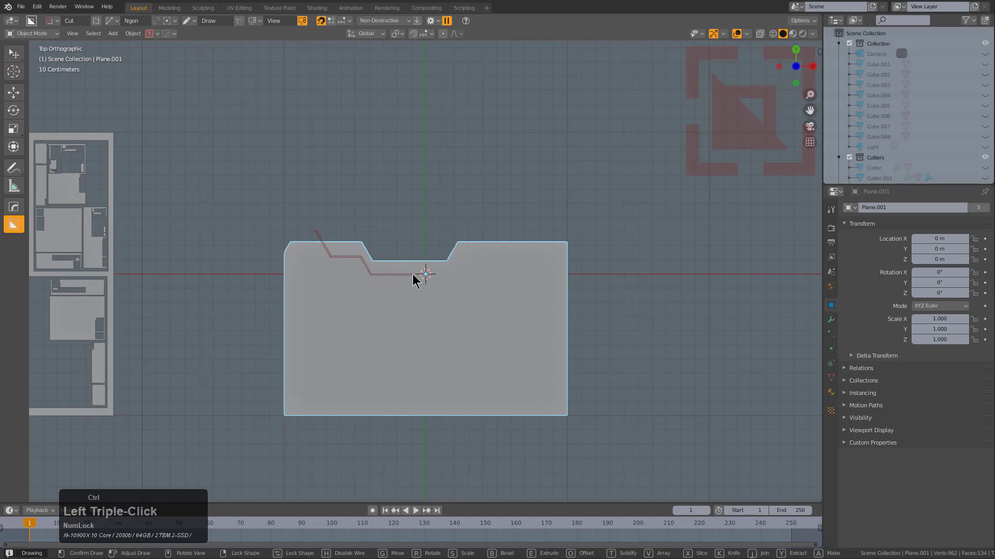
click(413, 222)
key(t)
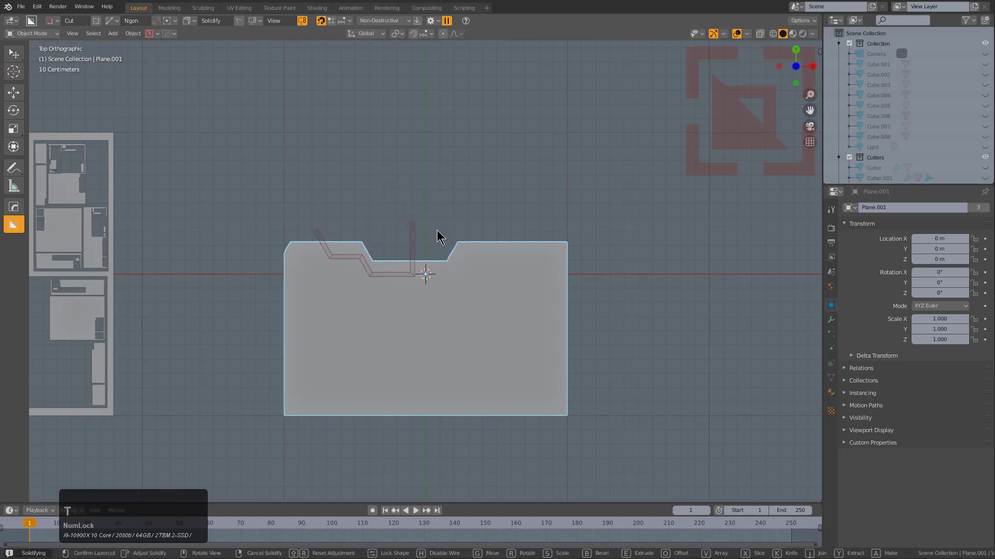
click(438, 233)
- Cut a thin angled panel line from the plane's left edge down to its lower edge, enclosing the lower-left corner
click(265, 329)
click(314, 330)
click(331, 347)
click(332, 382)
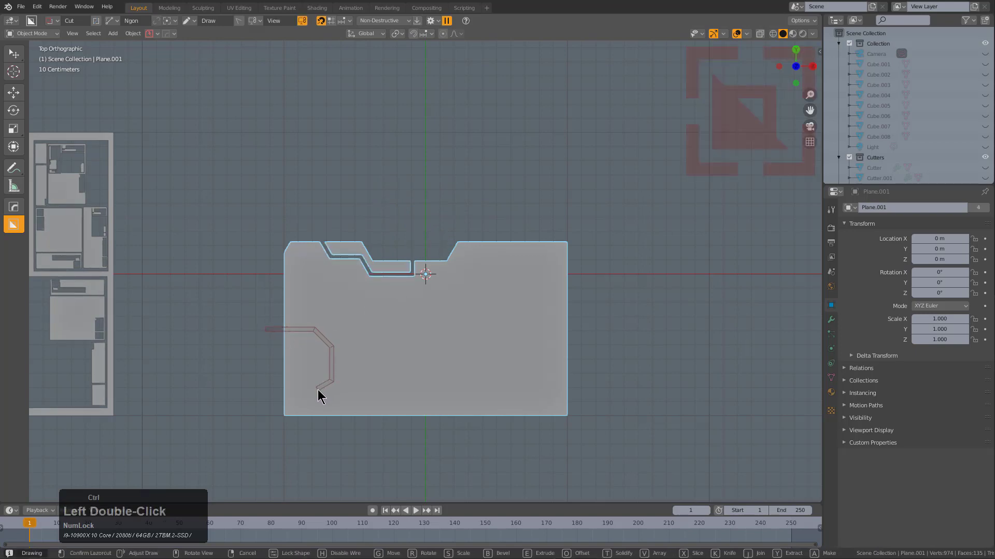
click(317, 390)
click(312, 433)
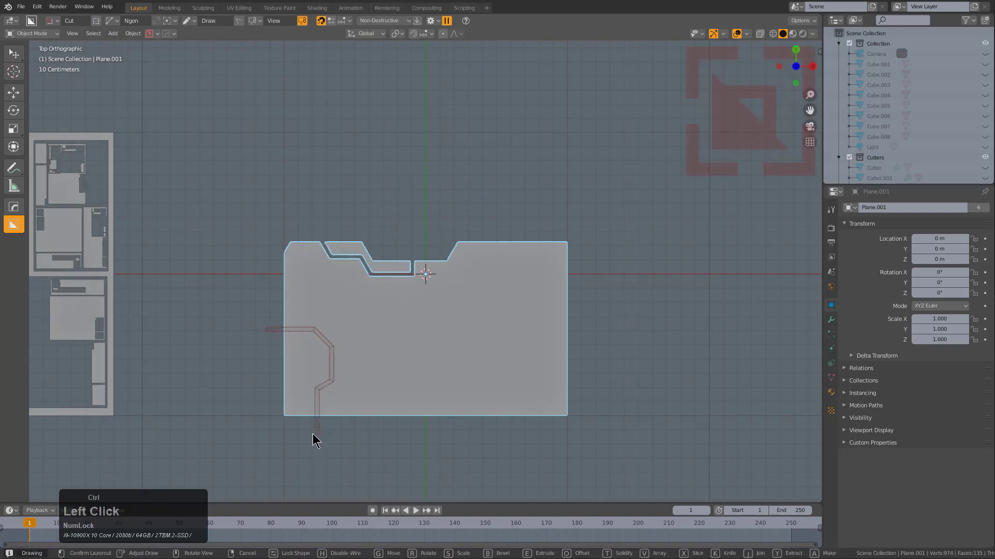
- Cut another thin angled line from the corner panel's vertical groove across and down to the plane's lower edge
click(333, 365)
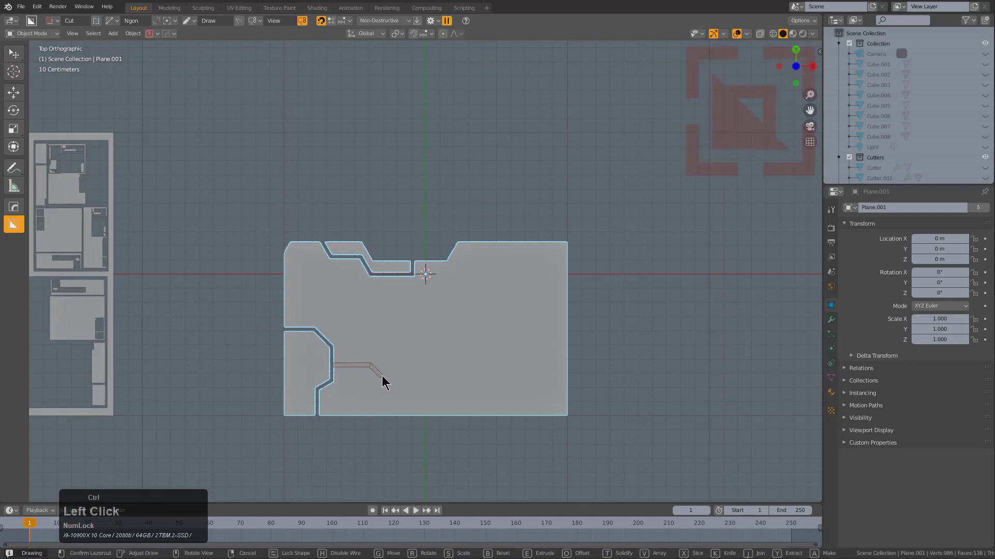
click(384, 400)
click(394, 412)
click(393, 438)
click(393, 438)
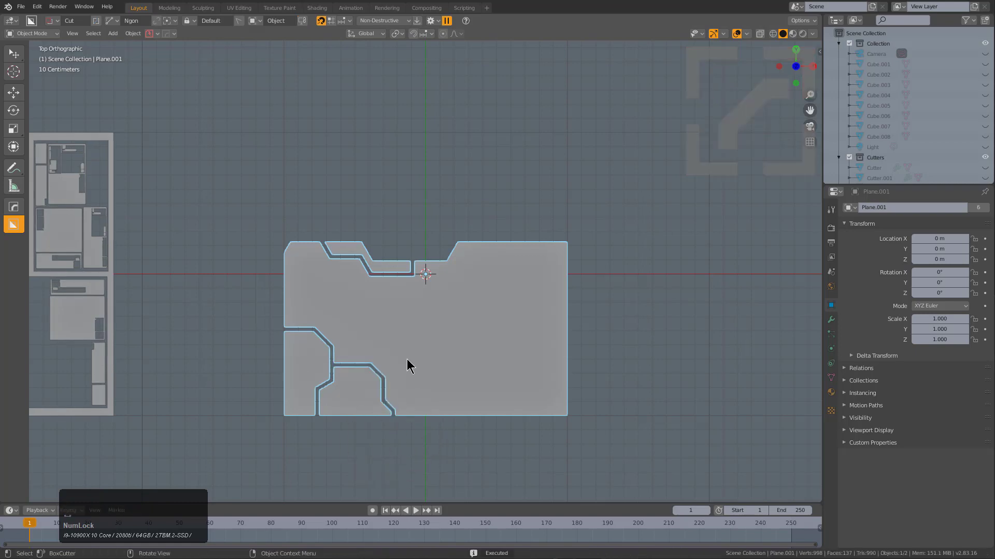
- Mirror the plane's left half across the X axis with the HardOps mirror
scroll(430, 344, down, 1)
key(alt+x)
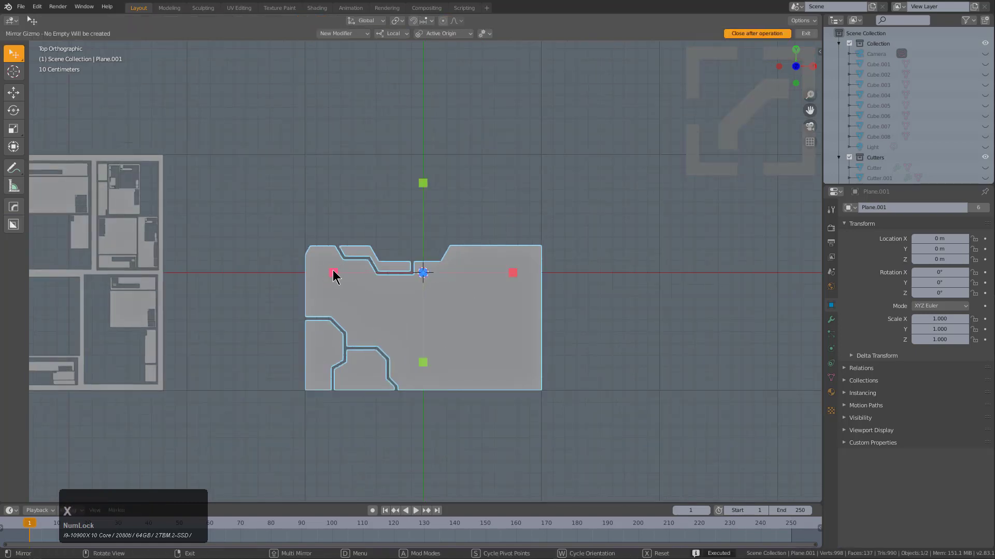
click(332, 271)
shift+middle_drag(428, 279, 428, 288)
scroll(428, 296, up, 2)
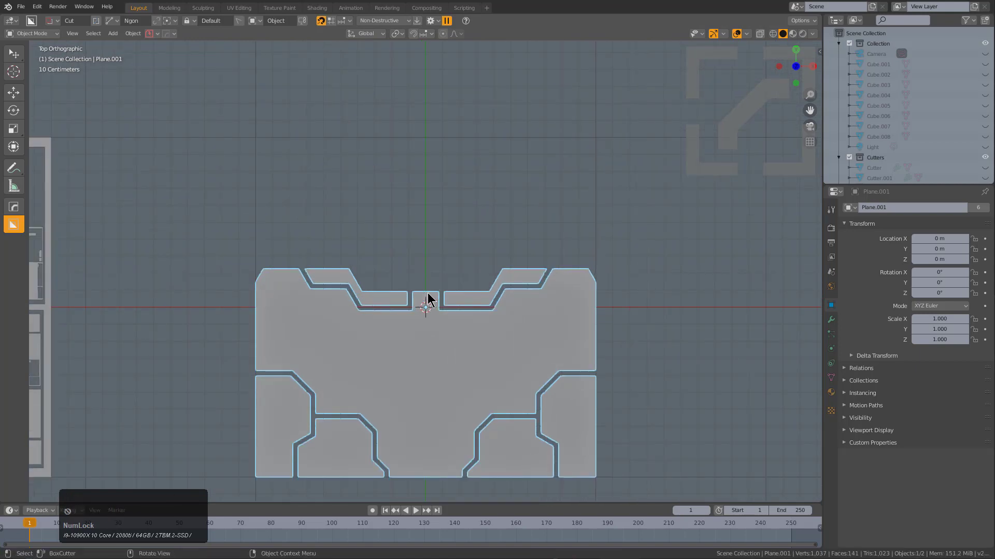
- Switch BoxCutter to the Custom shape and assign the mirrored panel plane as the custom cutter
key(d)
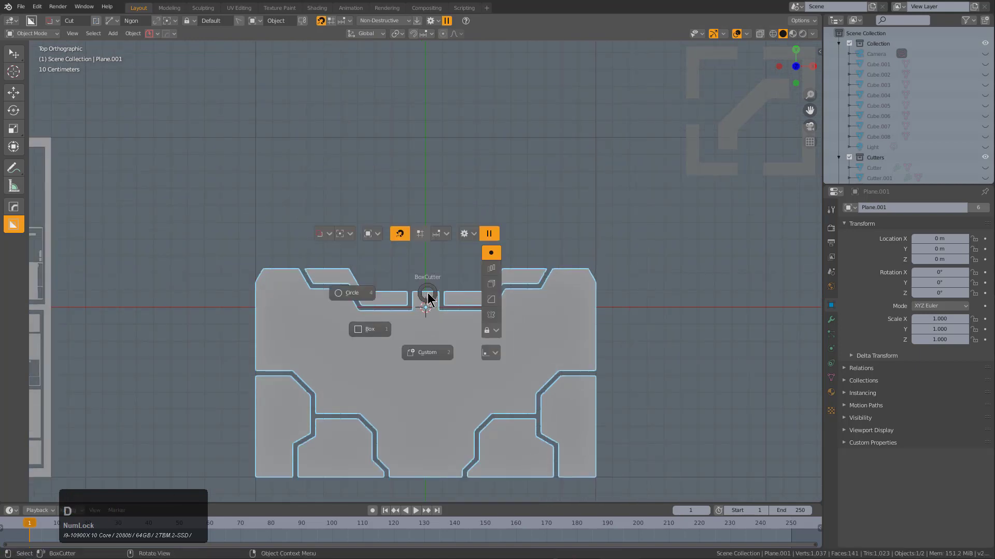
click(433, 355)
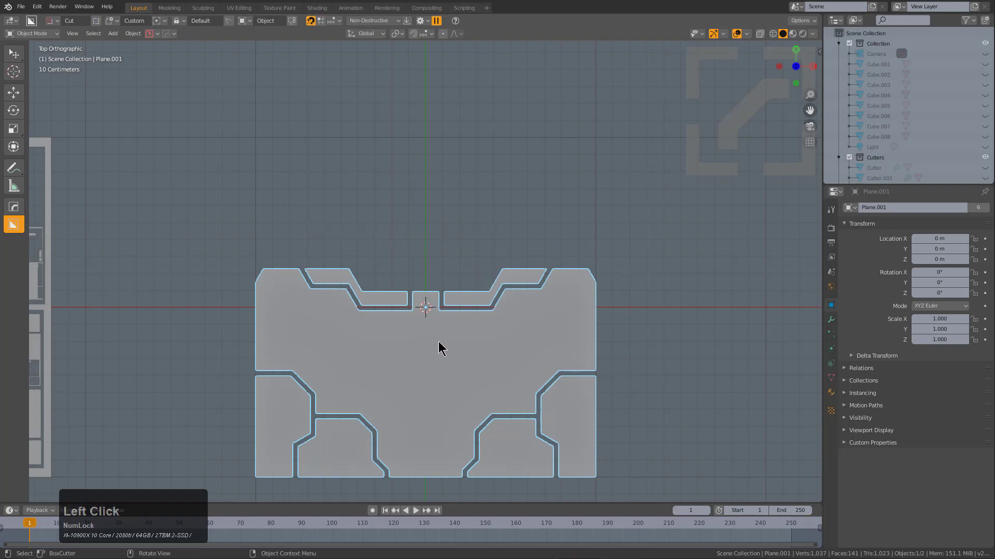
key(c)
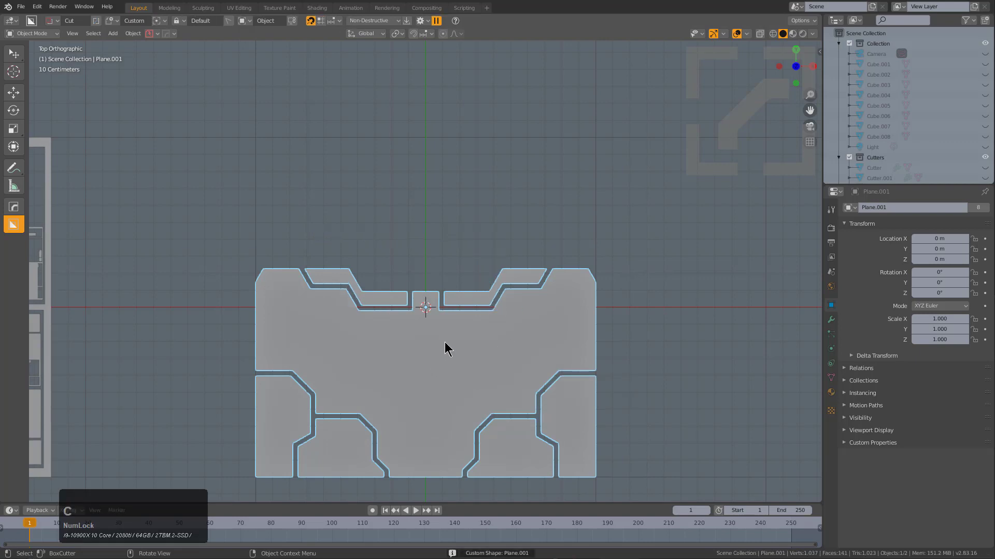
- Display the panel plane with HardOps Shade Wire and move it to the Cutters collection
scroll(358, 262, down, 1)
shift+middle_drag(446, 313, 508, 304)
scroll(507, 296, down, 1)
scroll(508, 297, up, 1)
scroll(499, 296, down, 1)
key(q)
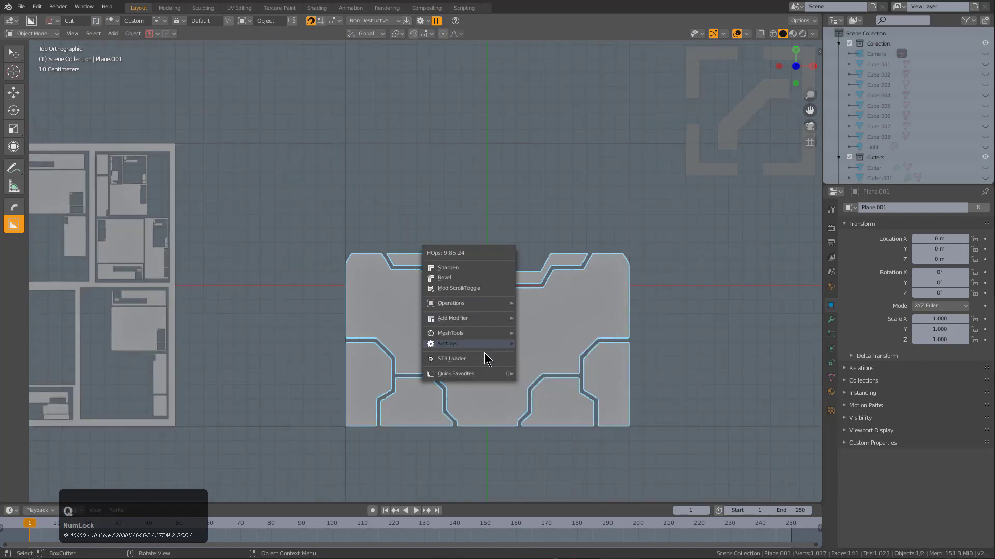
mouse_move(497, 345)
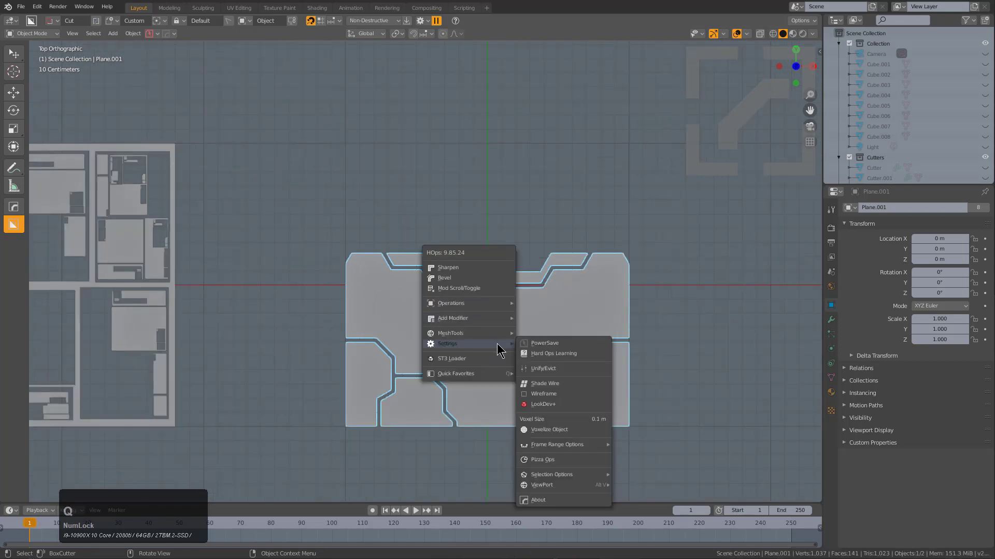
click(544, 385)
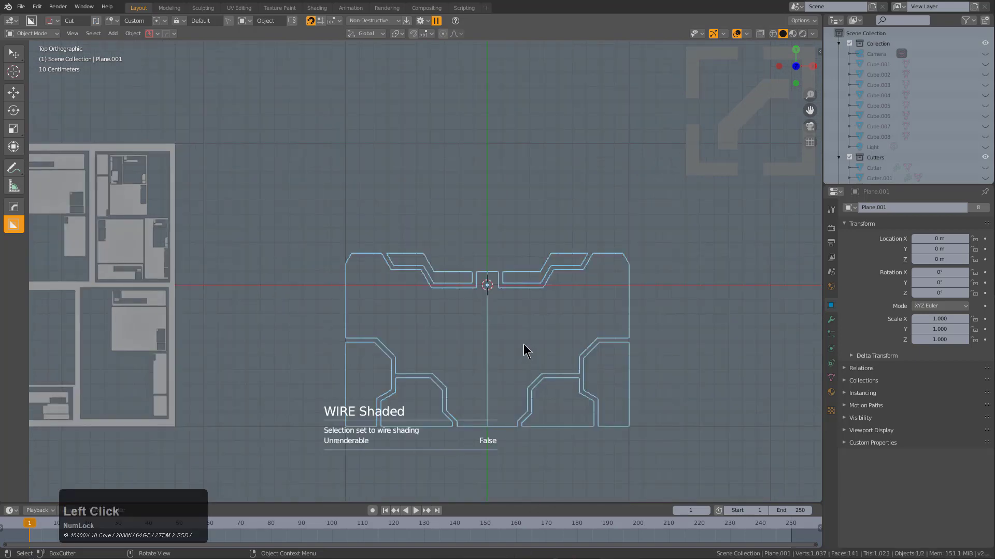
key(m)
click(501, 369)
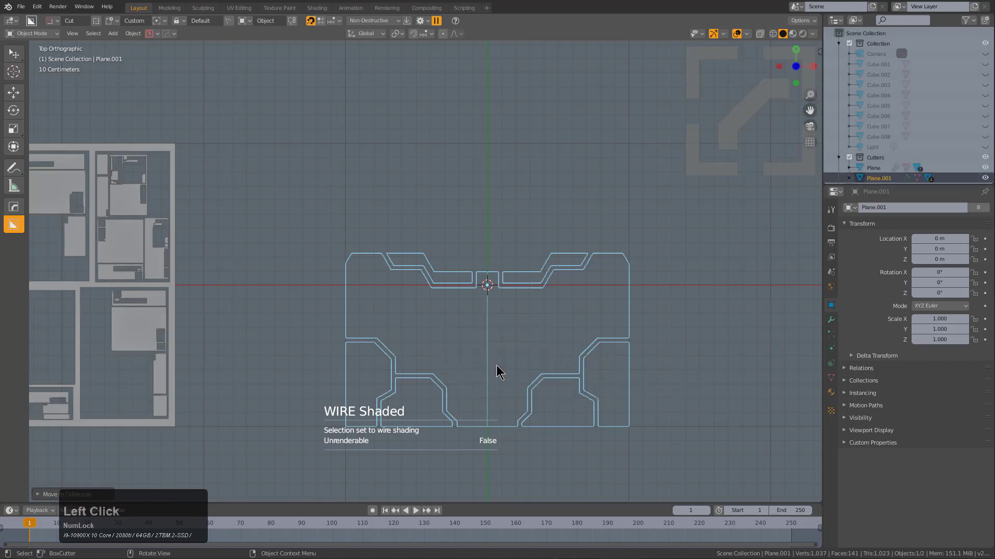
- Isolate the first collection, add a cube at the world origin, and scale it by 2 along X
key(1)
key(shift+a)
mouse_move(509, 324)
click(543, 349)
scroll(506, 309, down, 2)
key(s)
key(x)
key(KP_2)
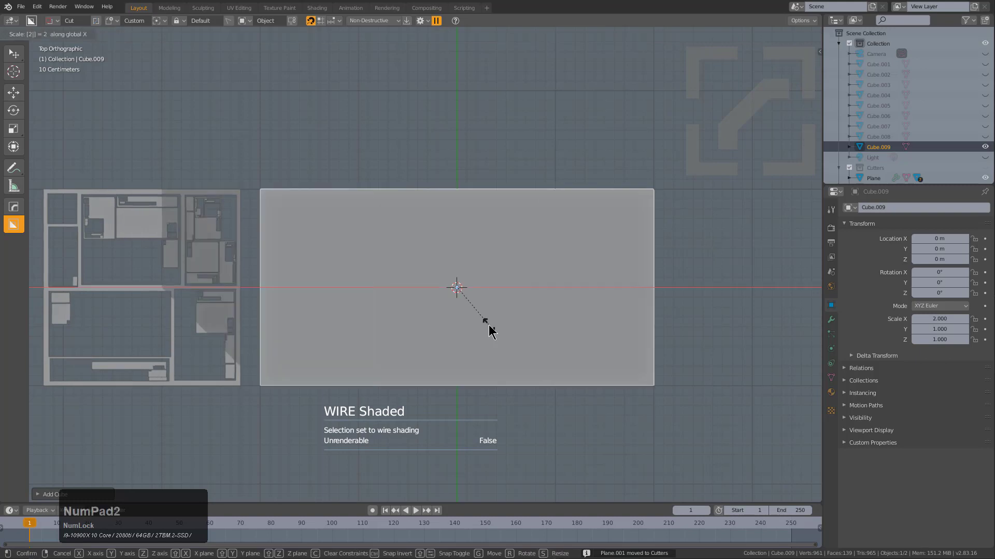
key(KP_Enter)
- Draw the custom panel shape across the rear part of the cube's top face and lock the shape
key(KP_1)
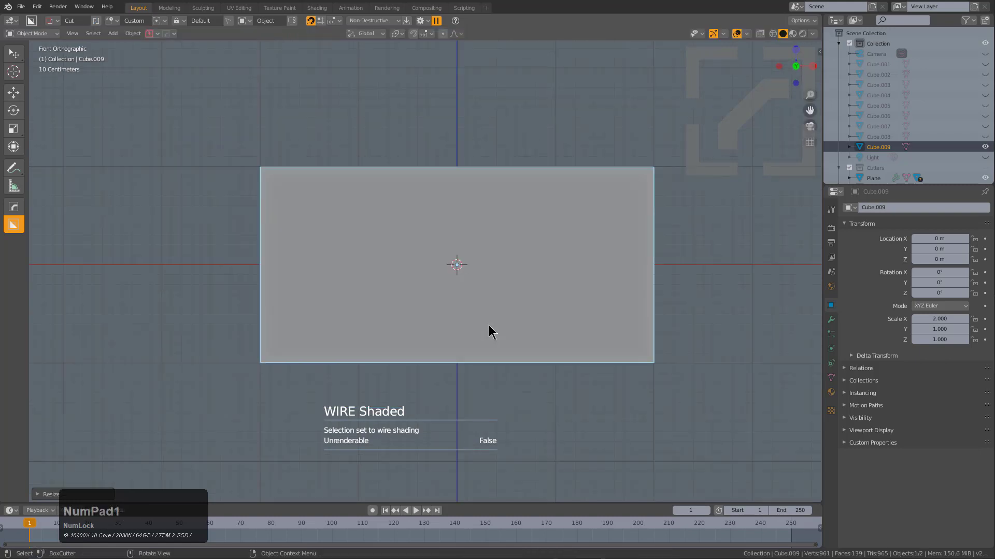
key(KP_8)
key(KP_8)
key(KP_8)
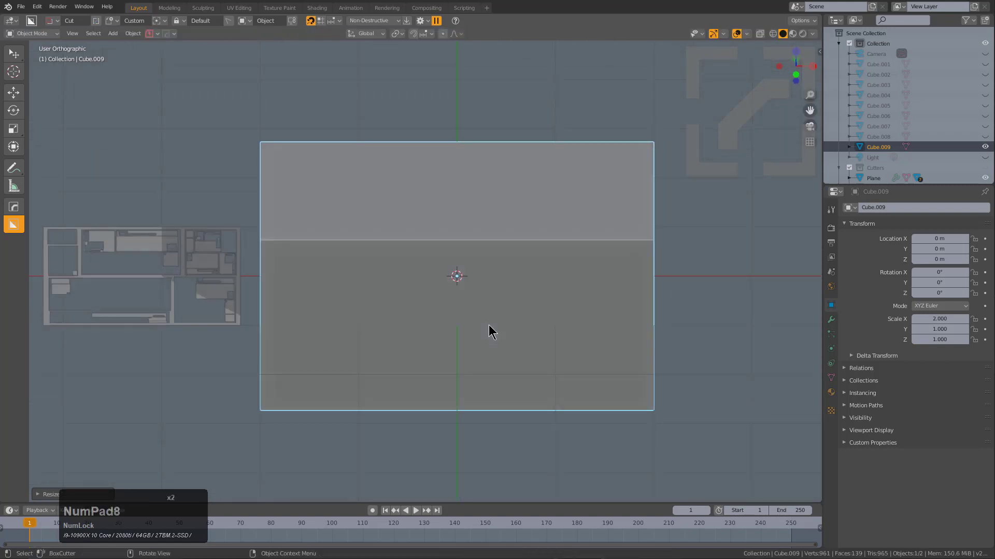
click(431, 178)
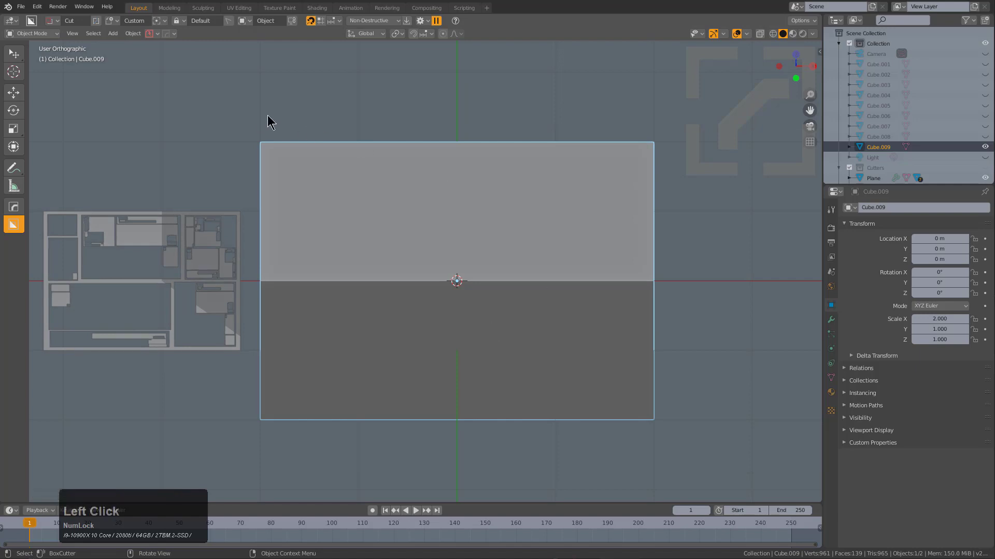
mouse_move(269, 122)
mouse_down()
mouse_move(437, 209)
mouse_move(639, 204)
mouse_move(651, 237)
mouse_move(650, 229)
mouse_up()
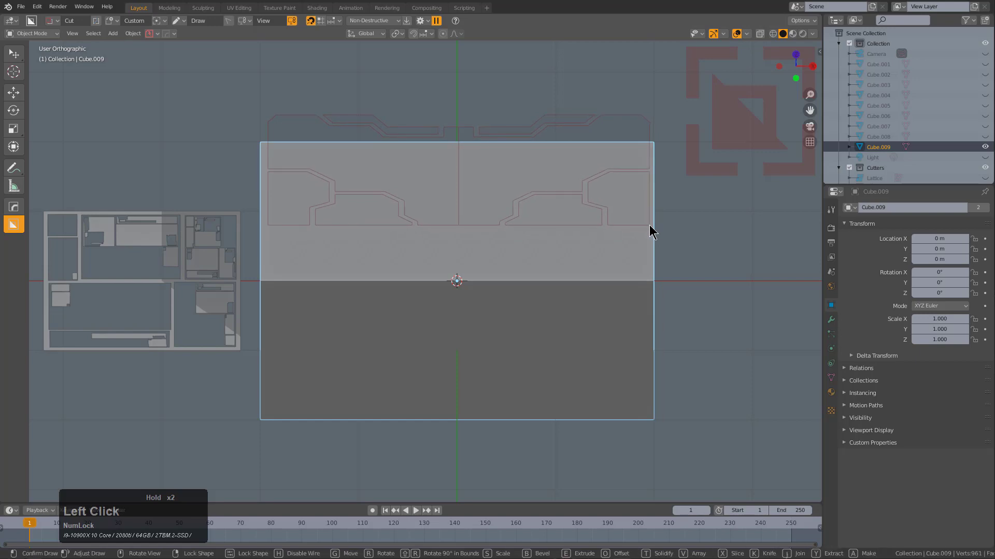
right_click(650, 229)
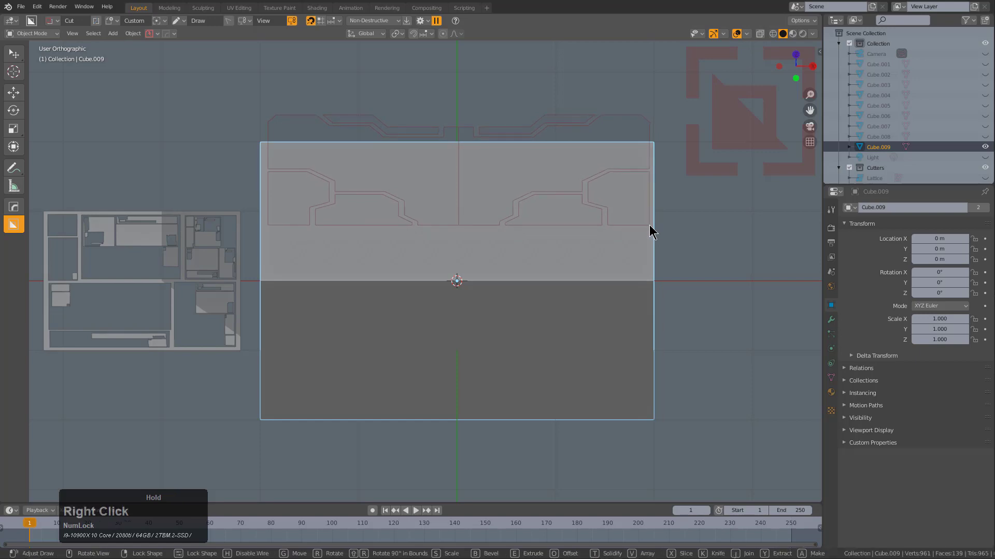
- Turn the locked panel shape upside down within its bounds and apply the cut to the cube
right_click(680, 340)
right_click(680, 341)
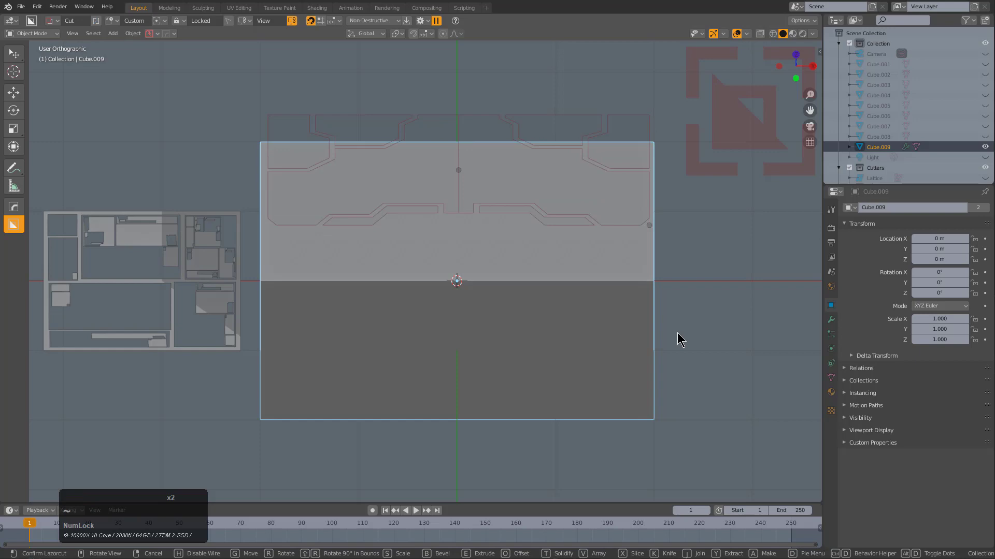
key(shift+r)
key(shift+r)
key(shift+r)
key(shift+r)
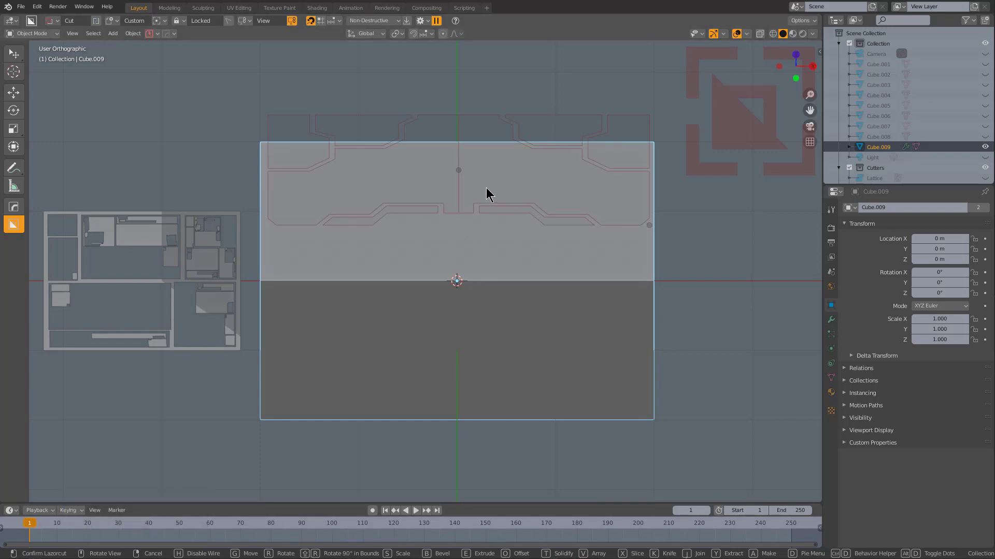
click(557, 134)
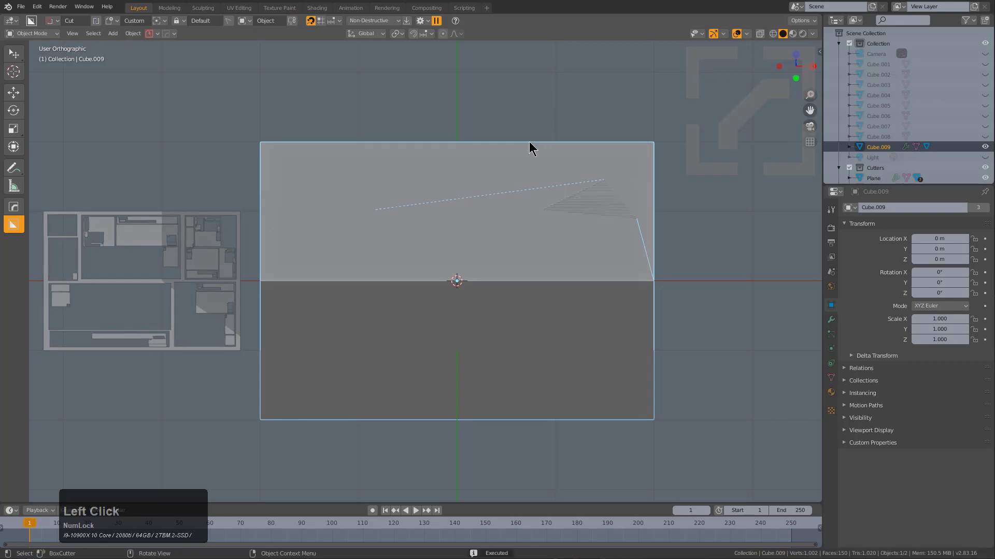
- Inspect the cube's boolean with HardOps Mod Scroll/Toggle and delete the custom-shape cutter
middle_drag(403, 224, 496, 223)
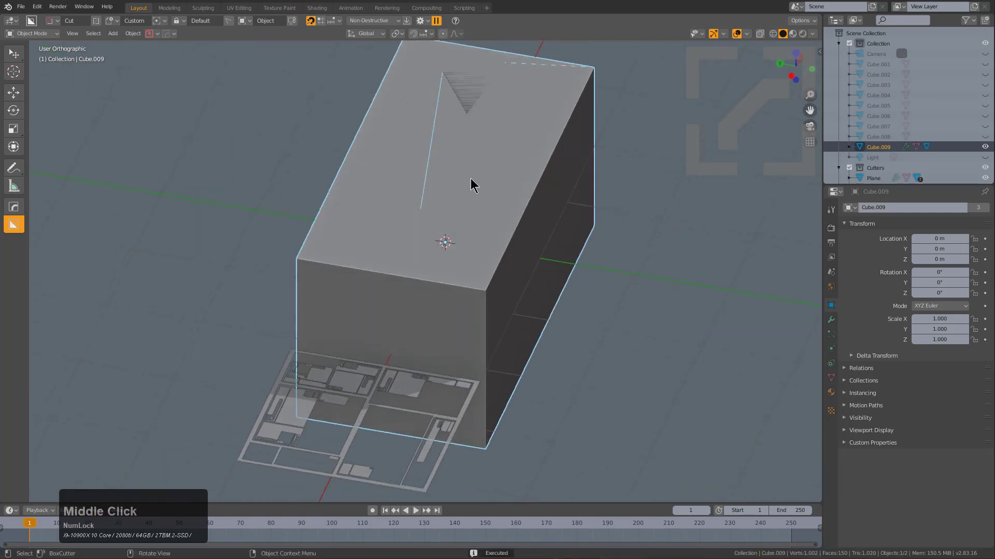
key(q)
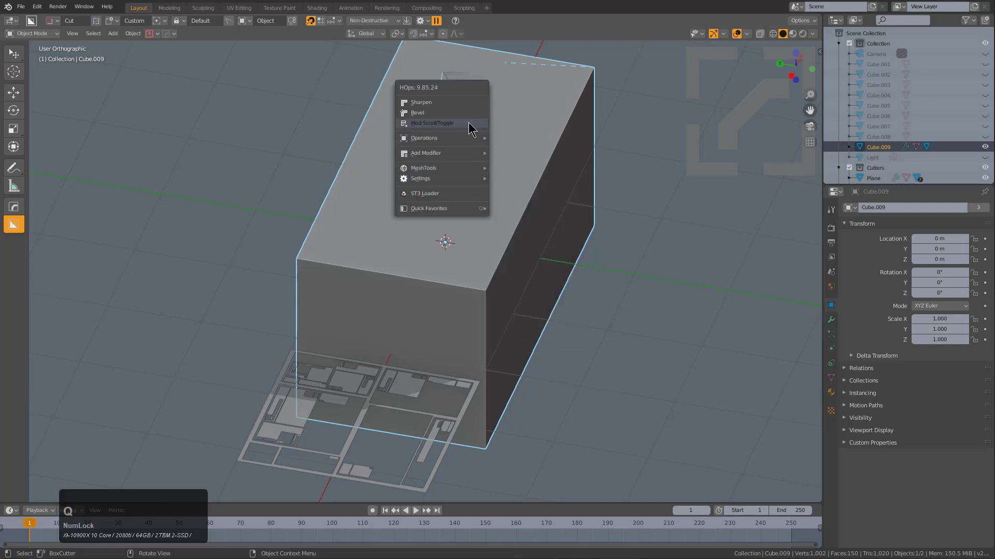
click(468, 122)
middle_drag(468, 124, 337, 89)
middle_drag(421, 146, 406, 98)
click(419, 151)
middle_drag(402, 151, 313, 115)
middle_drag(392, 166, 280, 140)
key(x)
click(452, 206)
- Reveal all hidden objects in the scene
middle_drag(564, 240, 471, 241)
key(h)
key(alt+h)
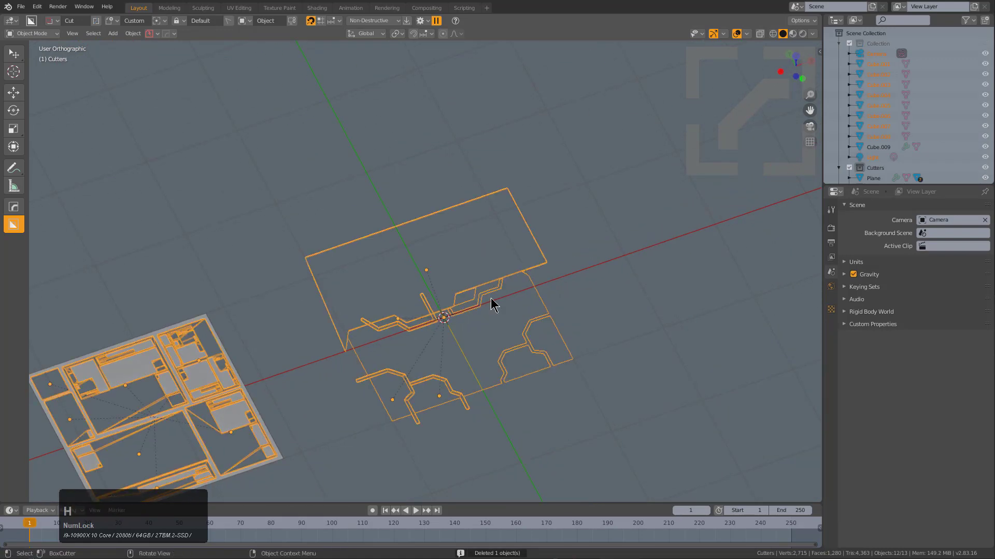
- Isolate the wire-shaded panel plane in local view and show its transform properties
click(552, 311)
key(KP_Divide)
middle_drag(552, 318, 505, 293)
scroll(504, 293, up, 2)
key(n)
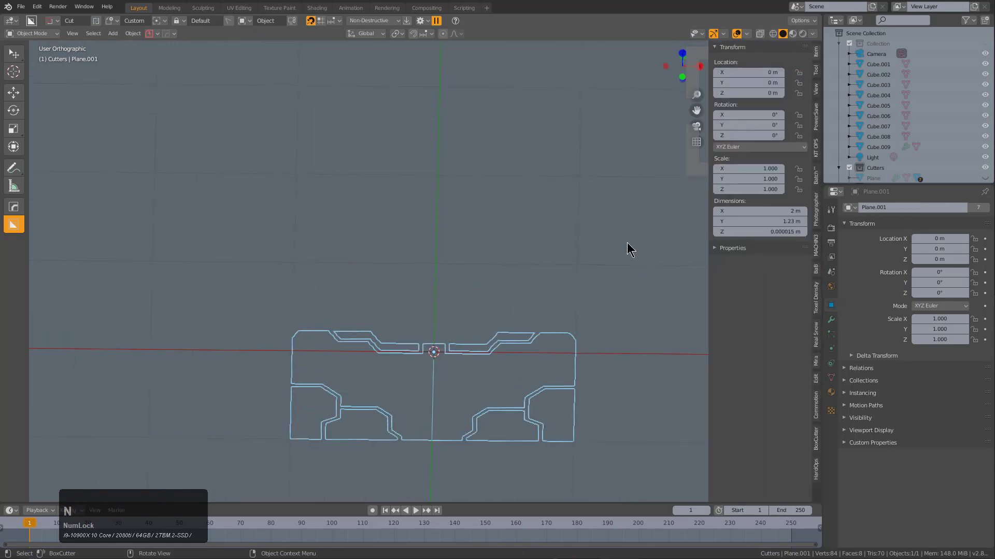
- Try setting the panel plane's Z dimension to 0 m, and undo the change
click(775, 232)
text(0)
key(KP_Enter)
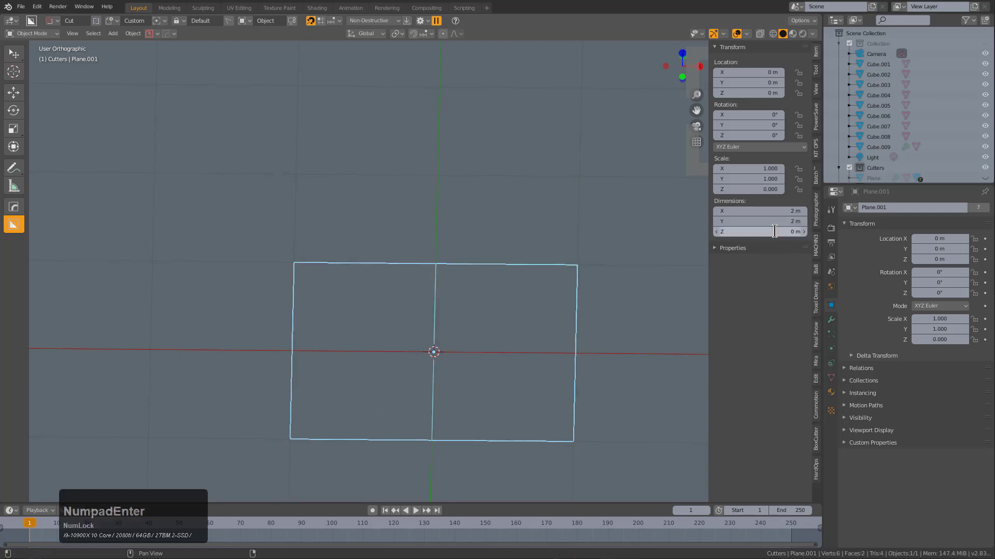
key(ctrl+z)
- Apply Visual Geometry to Mesh on the panel plane and set its Z dimension to 0 m
middle_drag(450, 316, 452, 275)
scroll(450, 276, up, 2)
key(ctrl+a)
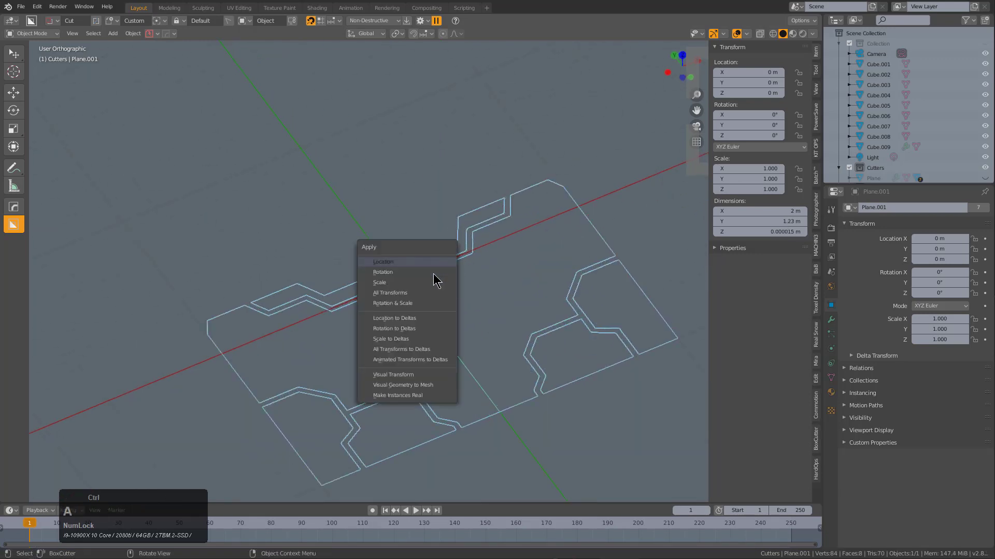
click(422, 387)
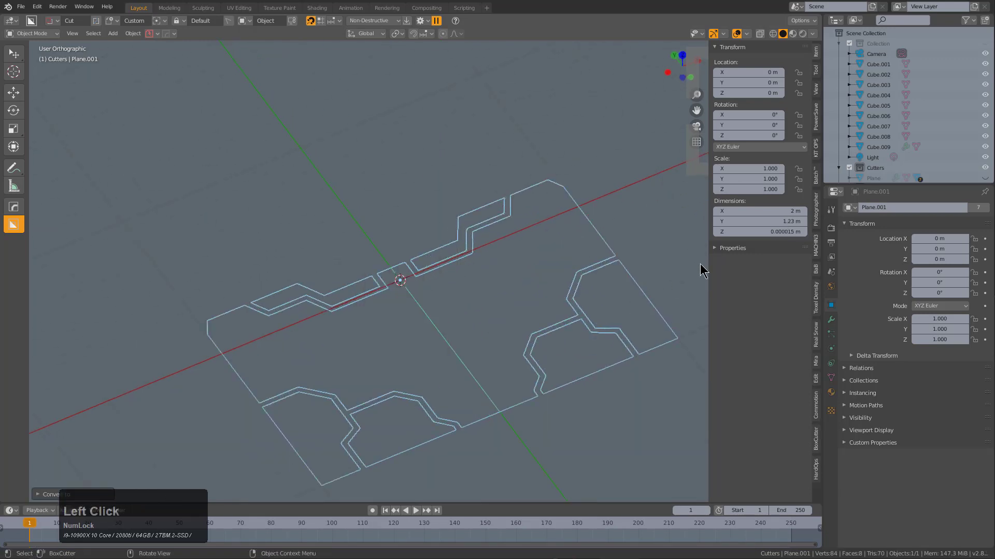
click(750, 232)
text(0)
key(Return)
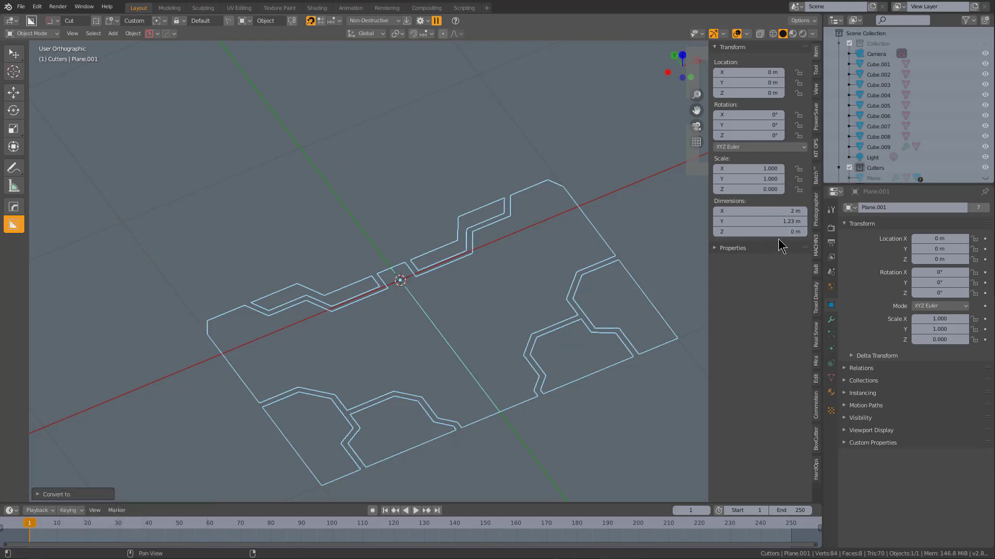
- Apply the flattened panel plane's scale
key(ctrl+a)
click(434, 173)
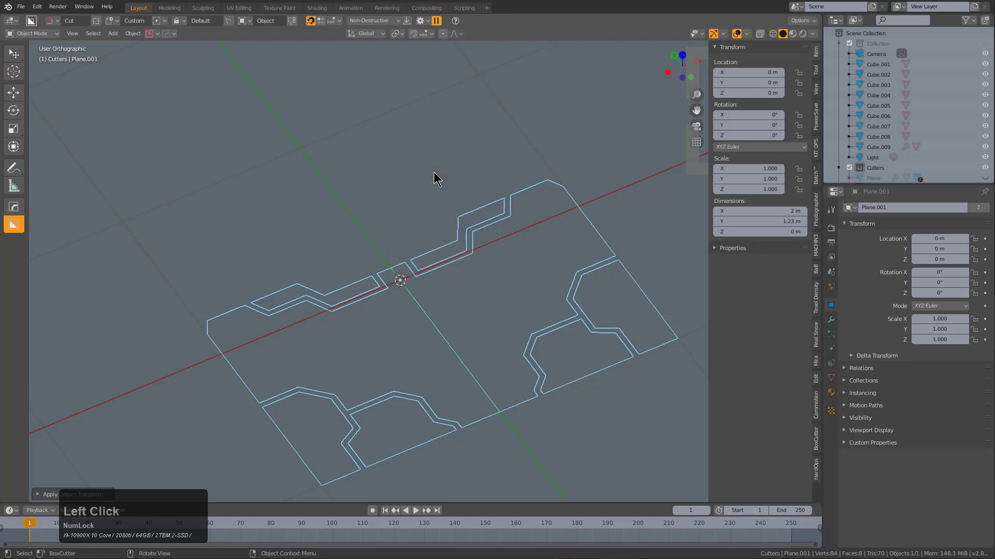
middle_drag(492, 244, 459, 264)
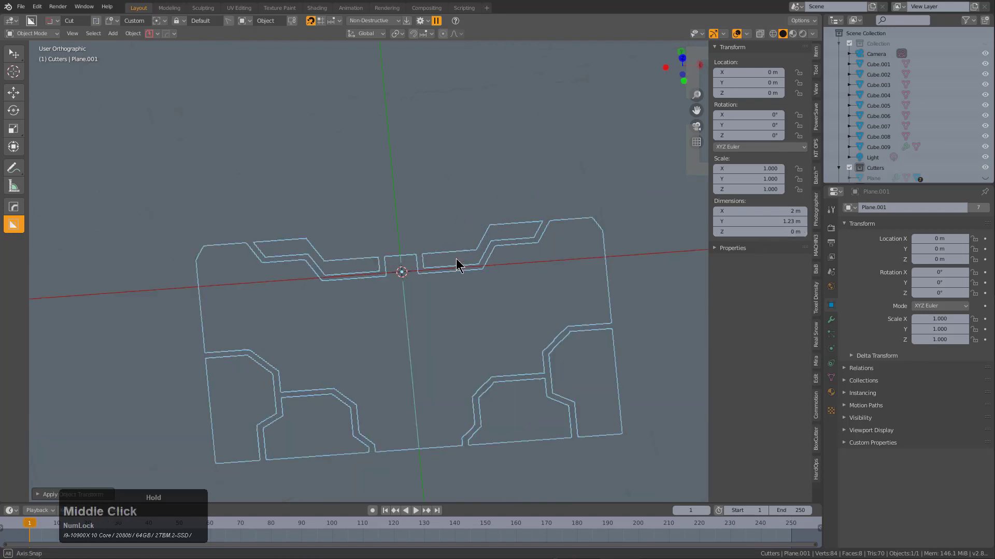
scroll(238, 177, down, 3)
- Bring back the 4 x 2 x 2 m box and isolate it by hiding all unselected objects
middle_drag(302, 188, 351, 197)
click(382, 228)
middle_drag(382, 229, 421, 214)
key(1)
key(shift+h)
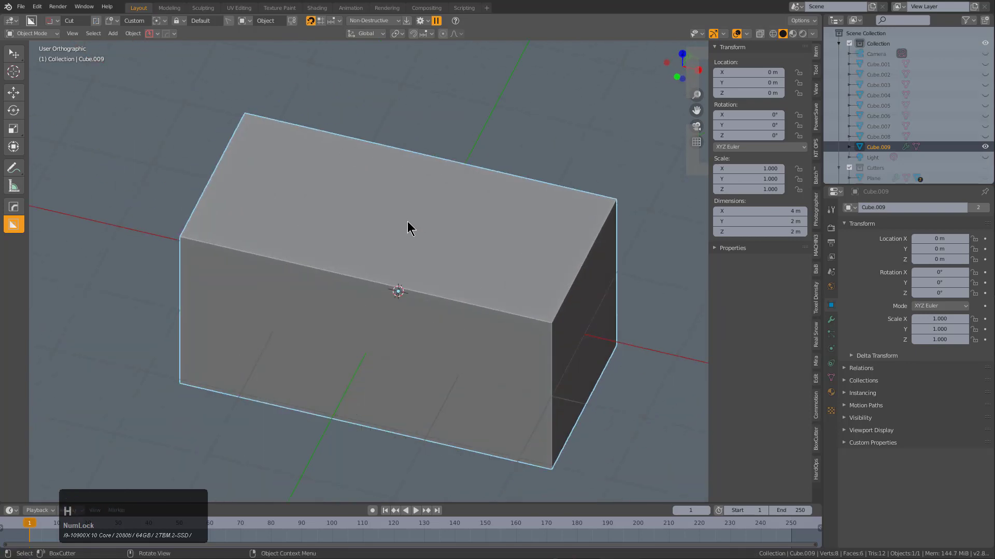
- From a tilted top view, cut the custom panel shape through the upper part of the box across nearly its full width
key(KP_7)
key(KP_8)
key(KP_8)
key(KP_8)
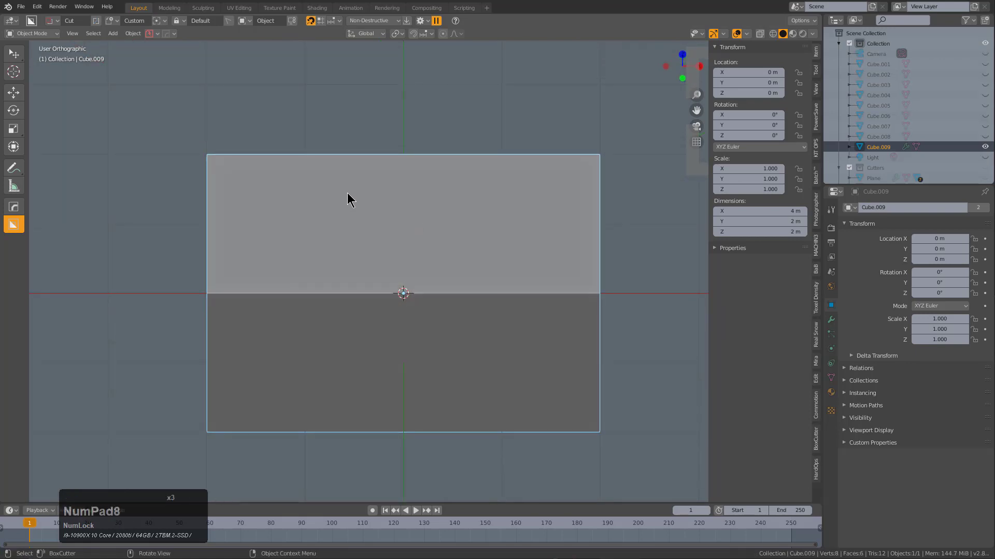
drag(247, 157, 589, 226)
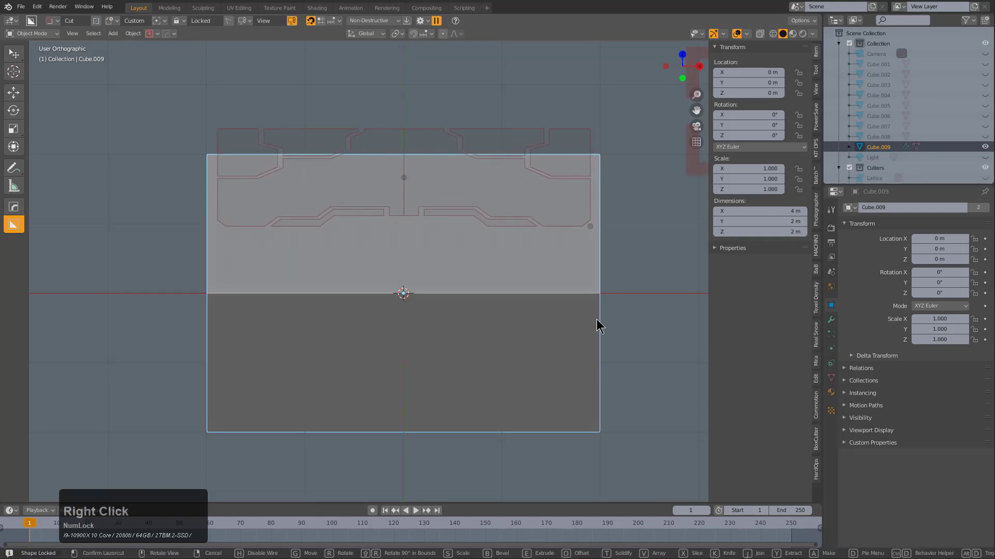
right_click(431, 285)
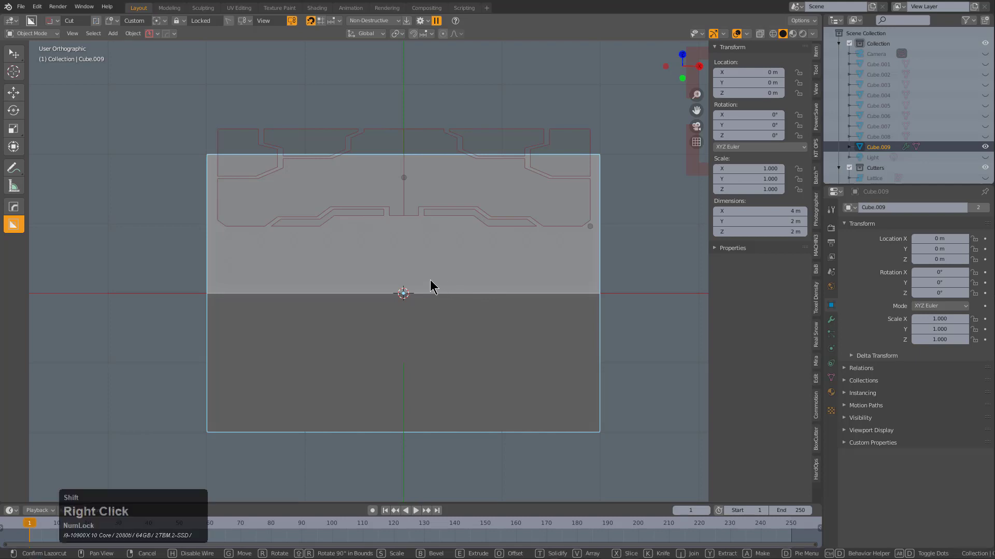
click(466, 167)
- Mirror the panel cut across the Y axis of the box
middle_drag(359, 226, 491, 226)
key(alt+x)
click(342, 297)
middle_drag(350, 291, 317, 293)
- From an angled view, cut the custom panel shape into the end of the box, rotated within its bounds by two 90° turns
key(KP_1)
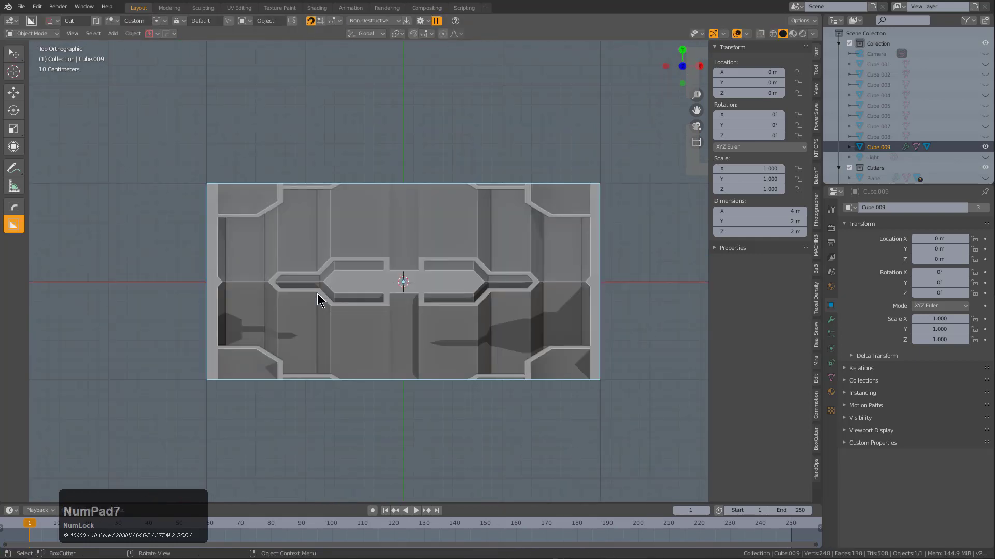
key(KP_8)
scroll(422, 256, up, 3)
mouse_move(323, 216)
mouse_down()
mouse_move(421, 444)
mouse_move(436, 436)
mouse_up()
key(shift+r)
key(shift+r)
click(392, 244)
middle_drag(391, 247, 505, 320)
- Reveal the last boolean cutter at the end of the box for editing
scroll(484, 290, down, 3)
key(q)
click(479, 293)
scroll(479, 293, up, 1)
click(480, 293)
scroll(458, 285, up, 1)
scroll(490, 322, up, 1)
- Reposition the revealed cutter to about X -2.08 m and Y 1.03 m
key(g)
key(x)
key(y)
click(337, 229)
middle_drag(338, 229, 450, 290)
key(g)
key(x)
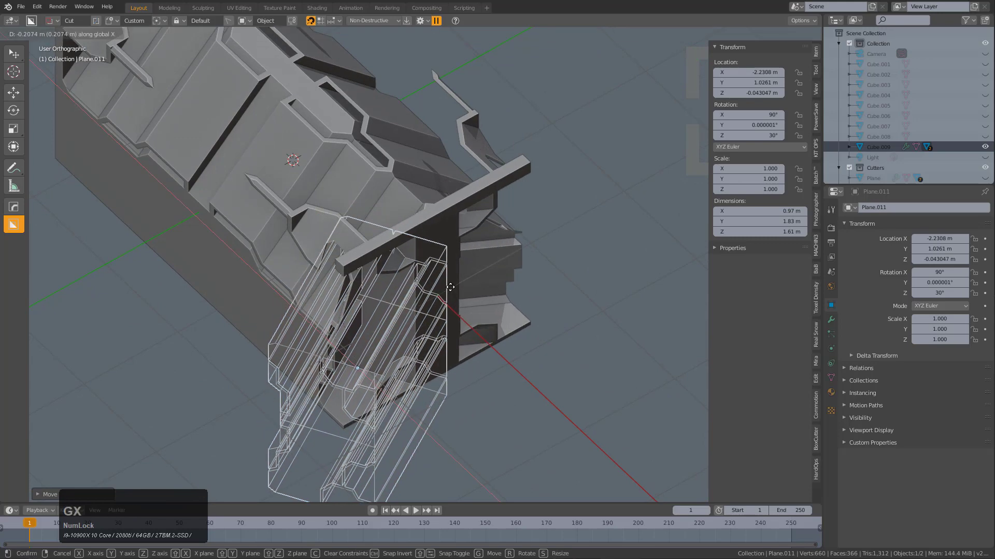
click(449, 284)
scroll(465, 283, up, 4)
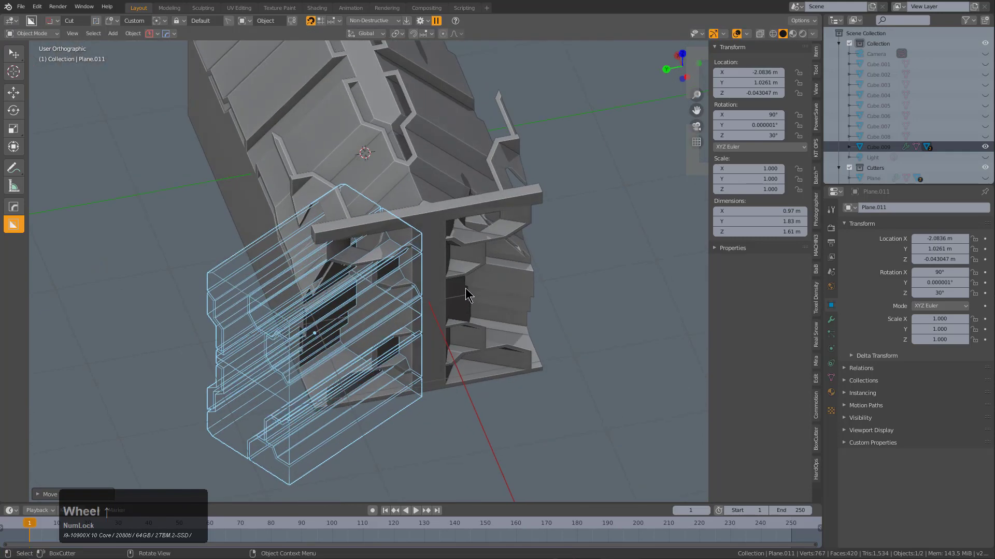
- Slide the end cutter further along the X axis and reselect the box
key(g)
key(x)
click(476, 274)
middle_drag(479, 272, 445, 292)
scroll(493, 271, up, 2)
click(480, 262)
middle_drag(446, 293, 383, 302)
mouse_move(451, 304)
shift+middle_down()
mouse_move(471, 306)
mouse_move(447, 322)
shift+middle_up()
middle_drag(378, 258, 379, 259)
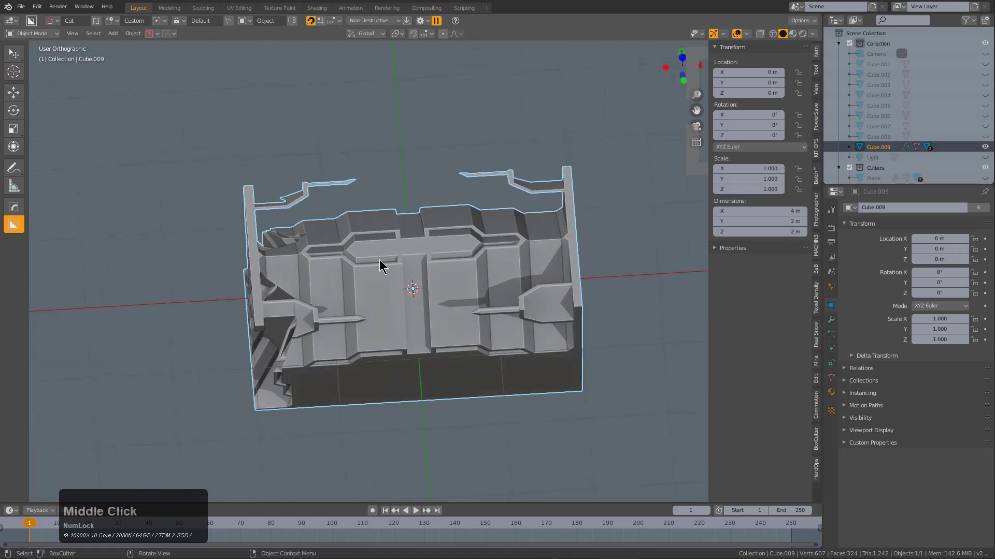
- Delete the panelled box
middle_drag(378, 293, 457, 319)
scroll(385, 287, down, 1)
key(a)
key(x)
click(386, 287)
- Add a 2 m plane in the top view and move it along X to about -3.14 m
key(KP_7)
key(shift+a)
click(438, 304)
scroll(482, 222, up, 2)
key(g)
key(x)
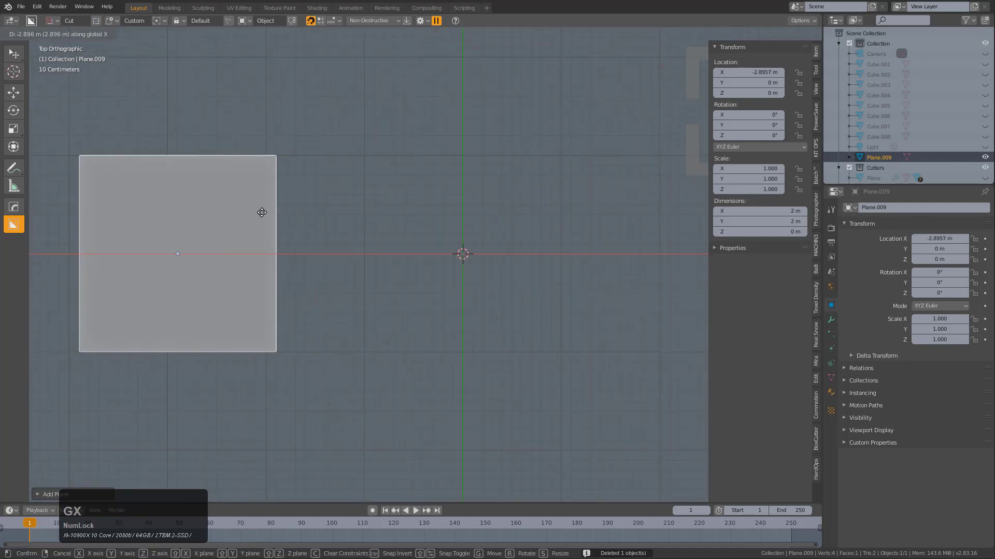
click(221, 207)
- Switch the BoxCutter shape to Ngon for cutting the new plane
shift+middle_drag(265, 219, 456, 246)
scroll(409, 225, up, 1)
key(d)
click(402, 282)
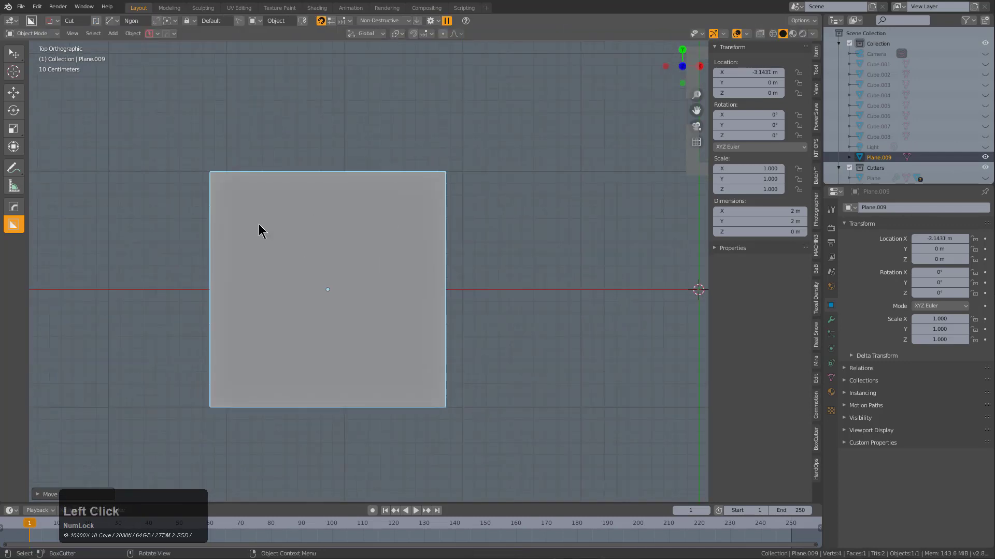
ctrl+drag(192, 216, 254, 216)
ctrl+click(273, 194)
double_click(273, 155)
key(Escape)
- Cut a thin ngon groove with an angled corner that separates the plane's upper-left corner panel
drag(181, 225, 262, 220)
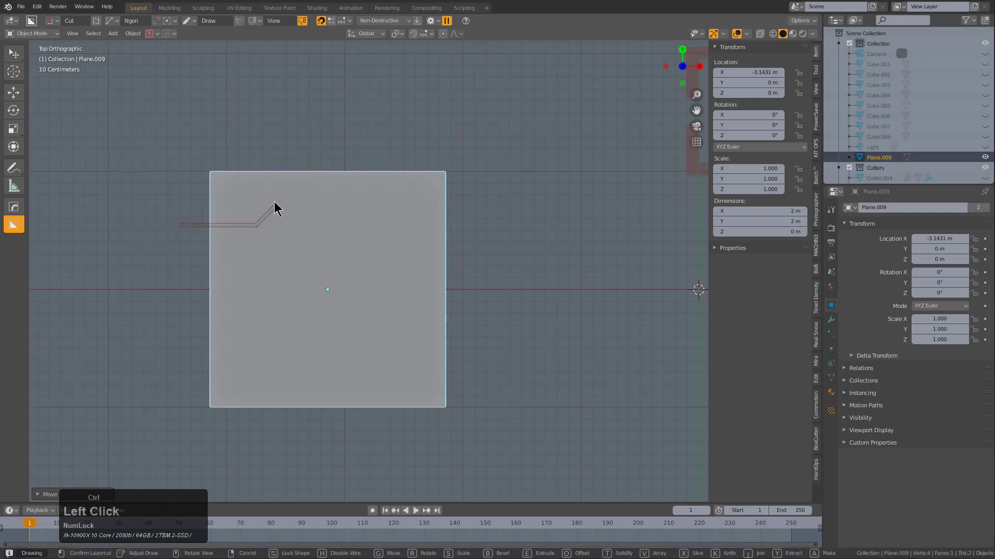
ctrl+click(275, 203)
ctrl+double_click(279, 140)
click(279, 144)
- Cut a stepped groove from the corner panel's angled edge across to the plane's right edge
double_click(278, 207)
click(269, 222)
ctrl+click(288, 236)
ctrl+click(318, 238)
ctrl+click(329, 254)
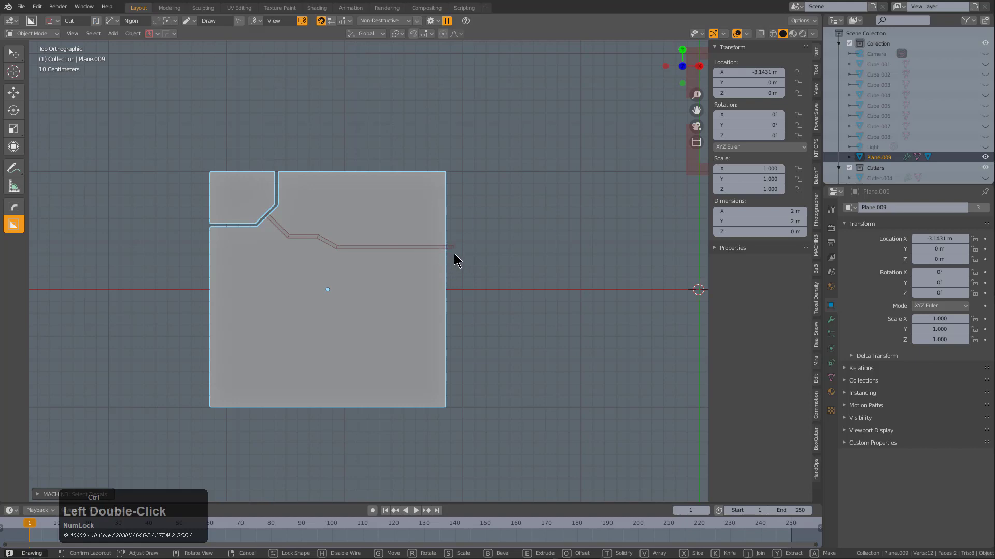
click(455, 259)
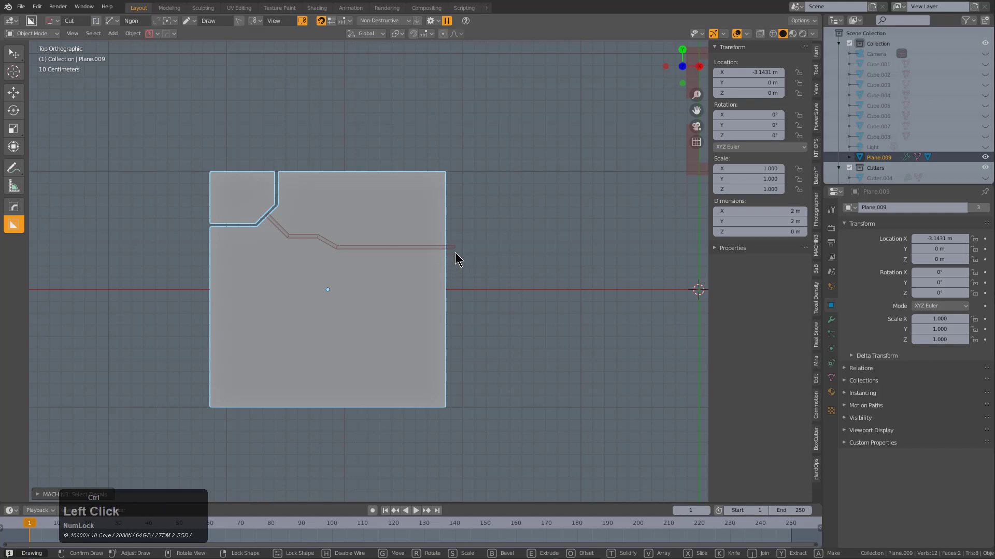
- Cut a stepped vertical groove from the horizontal groove down to the plane's bottom edge
click(346, 248)
ctrl+click(346, 317)
ctrl+click(335, 328)
double_click(338, 425)
- Cut a stepped horizontal groove from the lower part of the vertical groove to the plane's left edge
ctrl+click(336, 369)
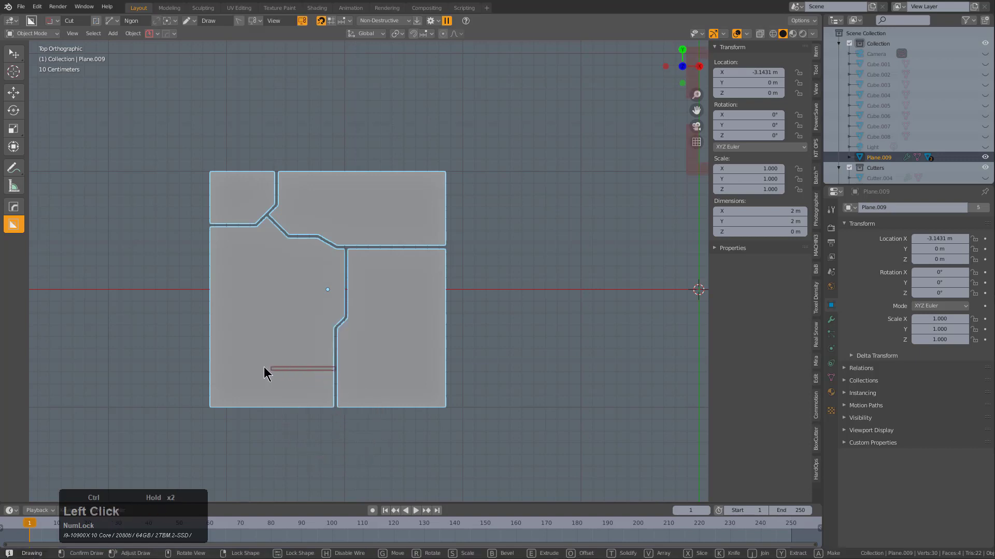
ctrl+click(254, 359)
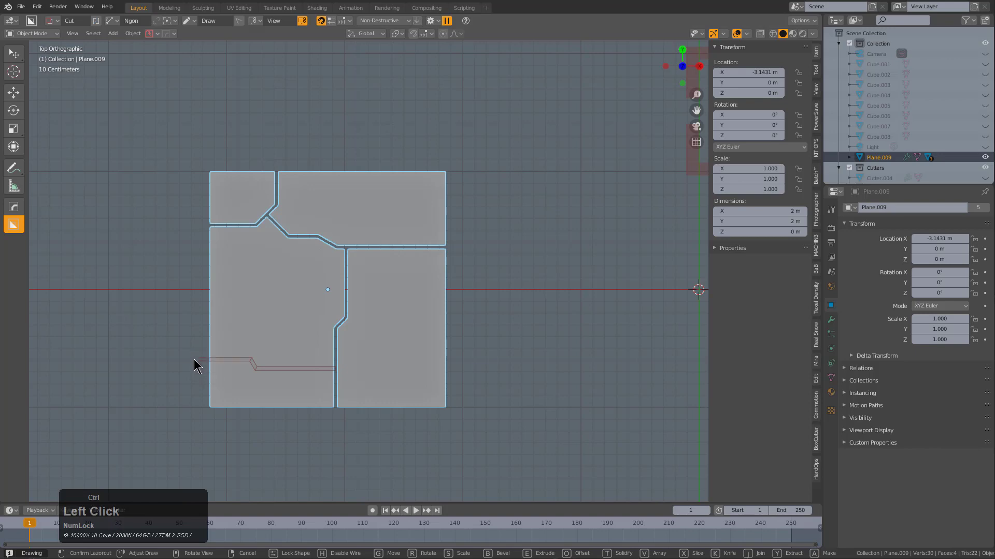
ctrl+double_click(194, 358)
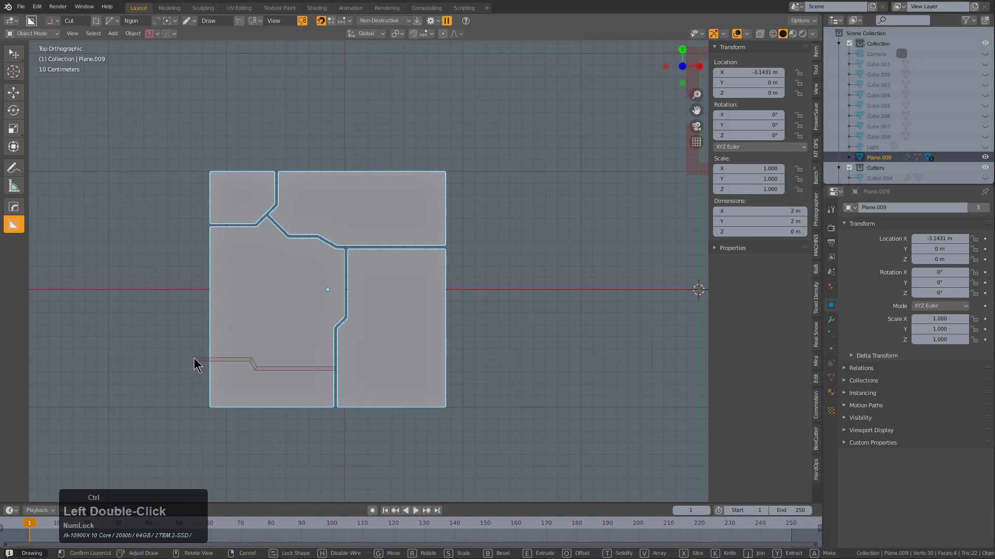
- Cut a stepped vertical groove near the left edge, from the lower-left groove up to the corner panel's groove
ctrl+click(233, 360)
ctrl+click(233, 258)
ctrl+click(244, 252)
ctrl+double_click(248, 227)
ctrl+click(248, 227)
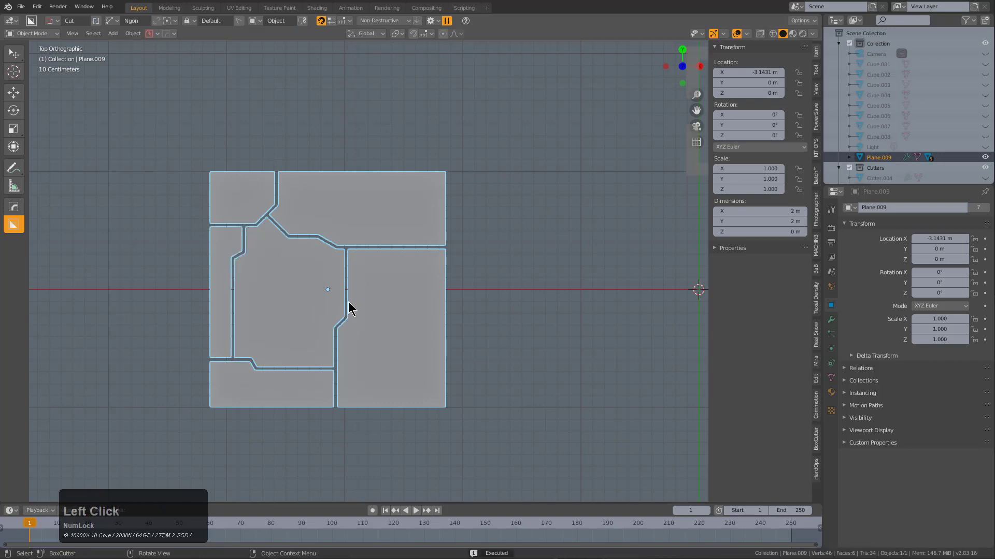
- Cut a groove across the right-hand panel, from the central vertical groove and stepping up to the plane's right edge
ctrl+click(347, 296)
ctrl+click(415, 297)
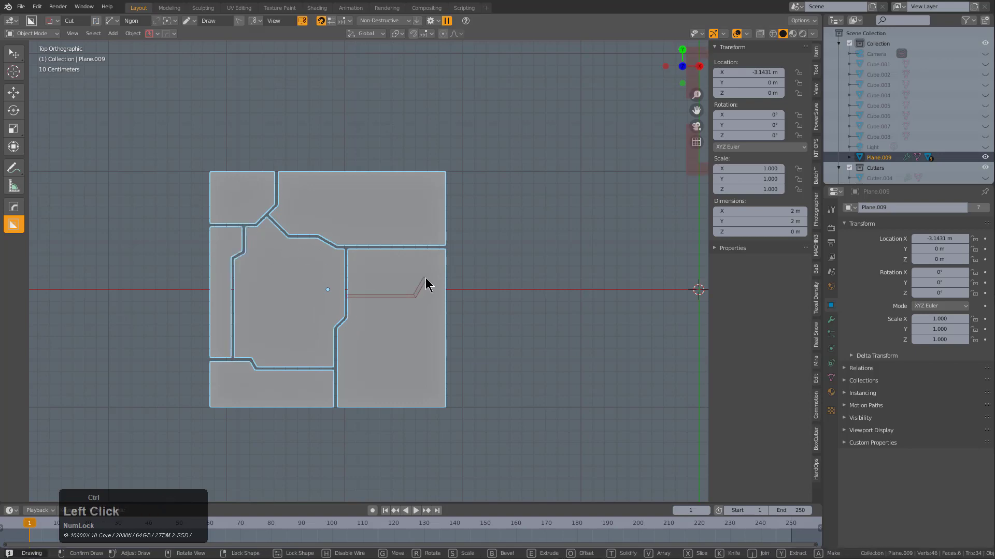
ctrl+click(426, 280)
ctrl+click(468, 278)
ctrl+click(469, 278)
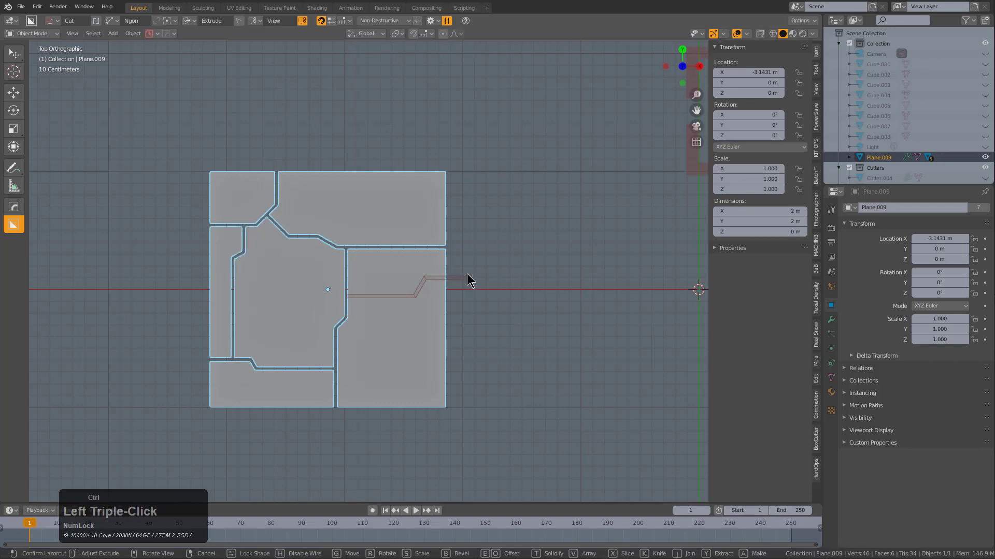
- Cut a groove with a chamfered corner in the lower-right panel, linking the vertical groove to the stepped groove above
ctrl+click(335, 378)
ctrl+click(398, 378)
ctrl+click(408, 358)
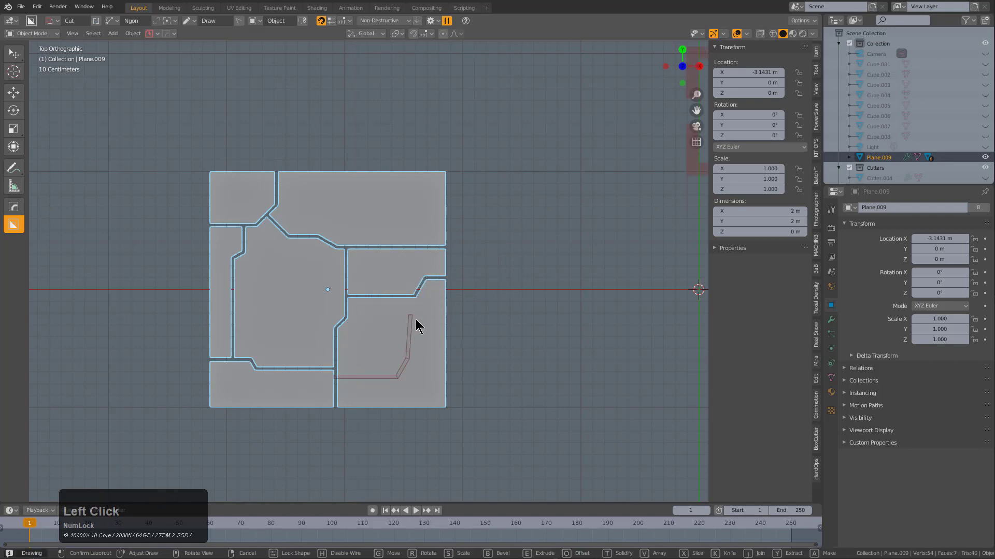
key(Tab)
key(BackSpace)
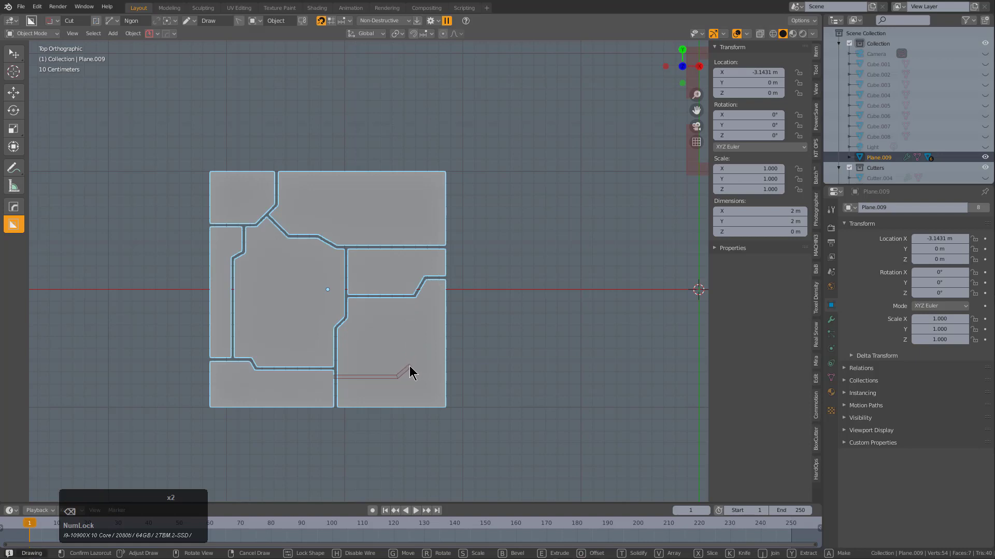
ctrl+click(411, 354)
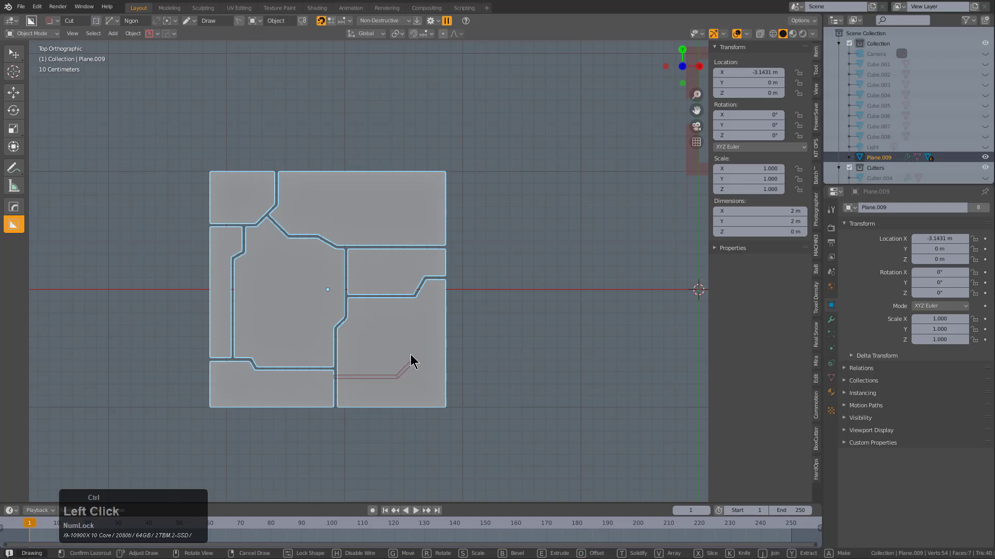
double_click(413, 298)
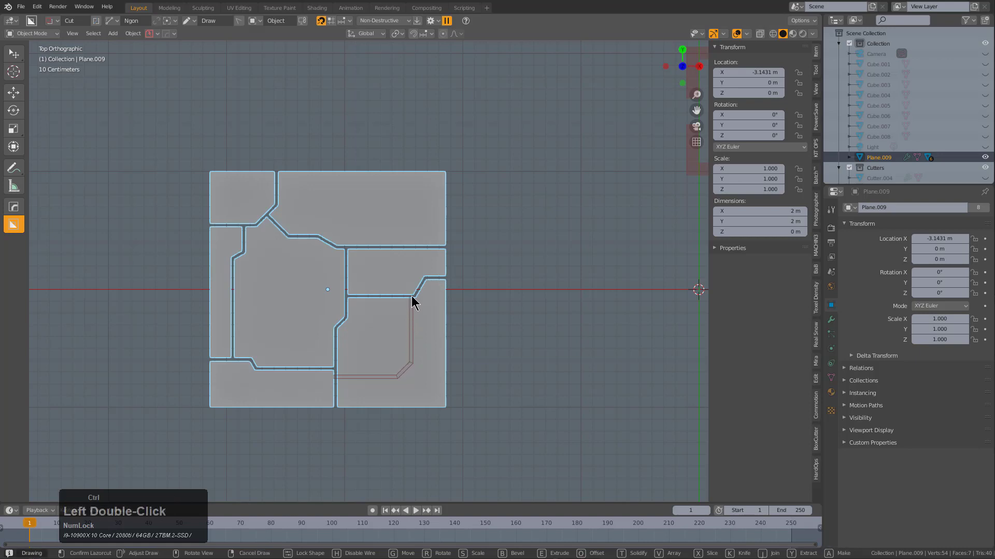
- Cut two short stepped grooves from the chamfered panel, one to the plane's right edge and one to its bottom edge
ctrl+click(412, 345)
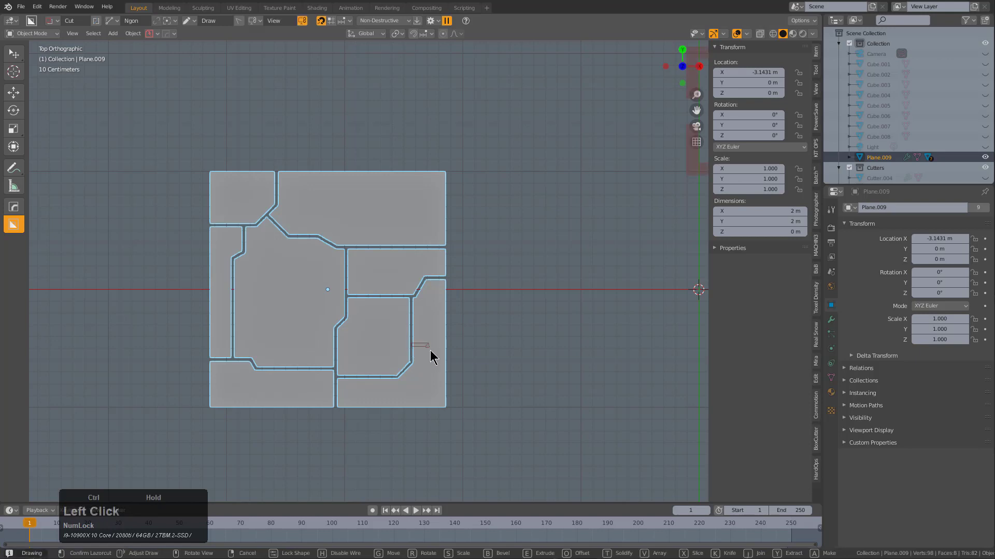
click(433, 357)
double_click(464, 362)
drag(386, 383, 392, 400)
click(396, 401)
double_click(395, 415)
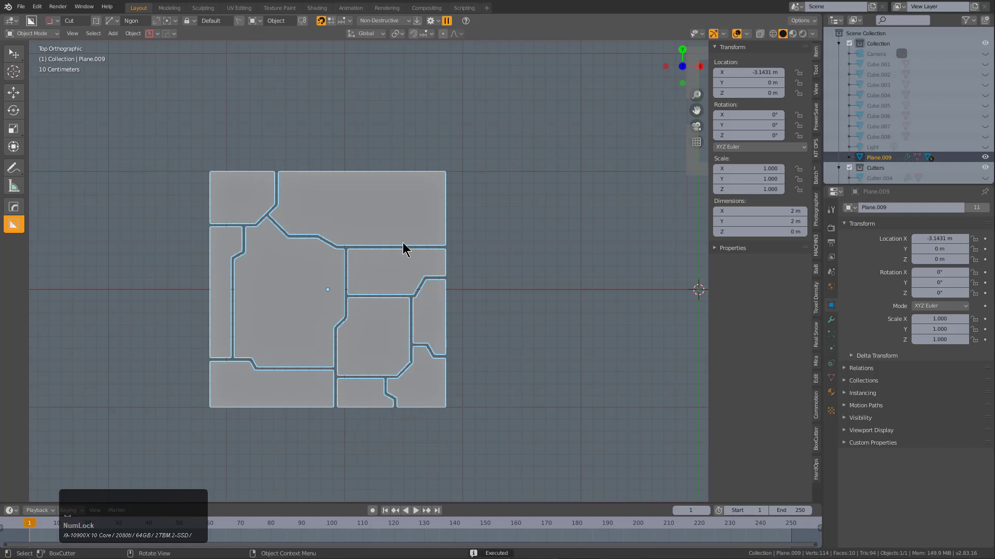
- Cut a stepped vertical groove through the upper-right panel up to the plane's top edge
drag(397, 247, 397, 213)
ctrl+click(405, 206)
ctrl+double_click(405, 172)
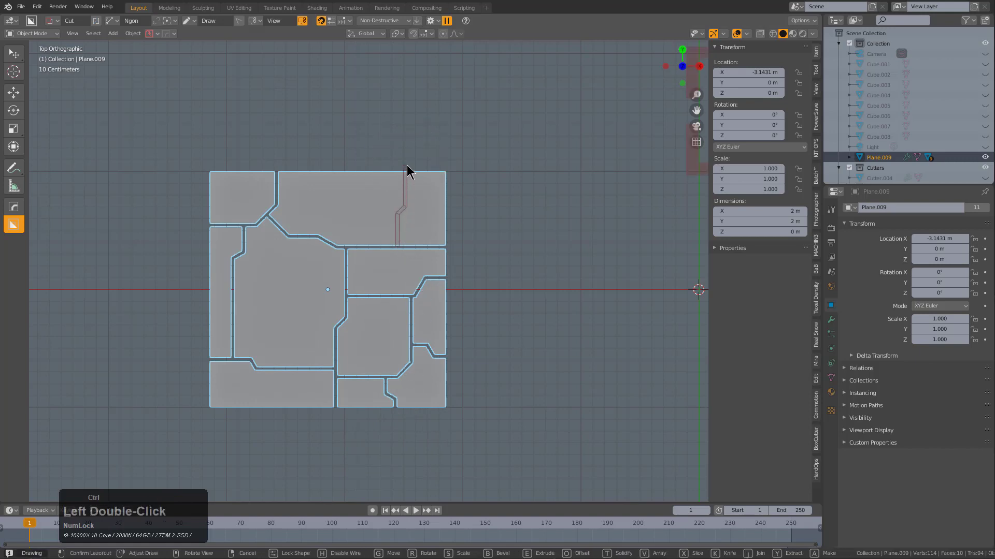
- Hide the sidebar and cut a small stepped groove across the top-right corner panel to the plane's right edge
key(n)
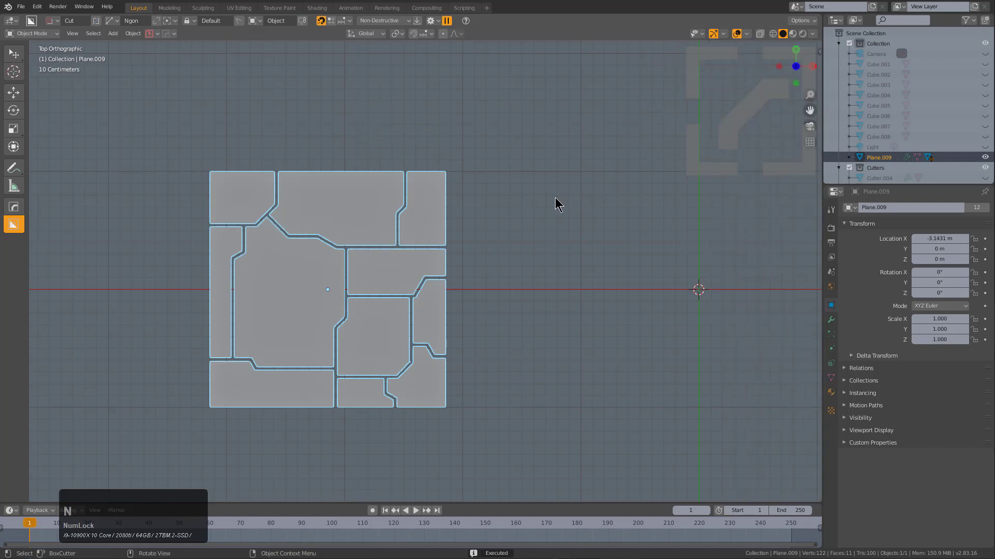
ctrl+click(406, 181)
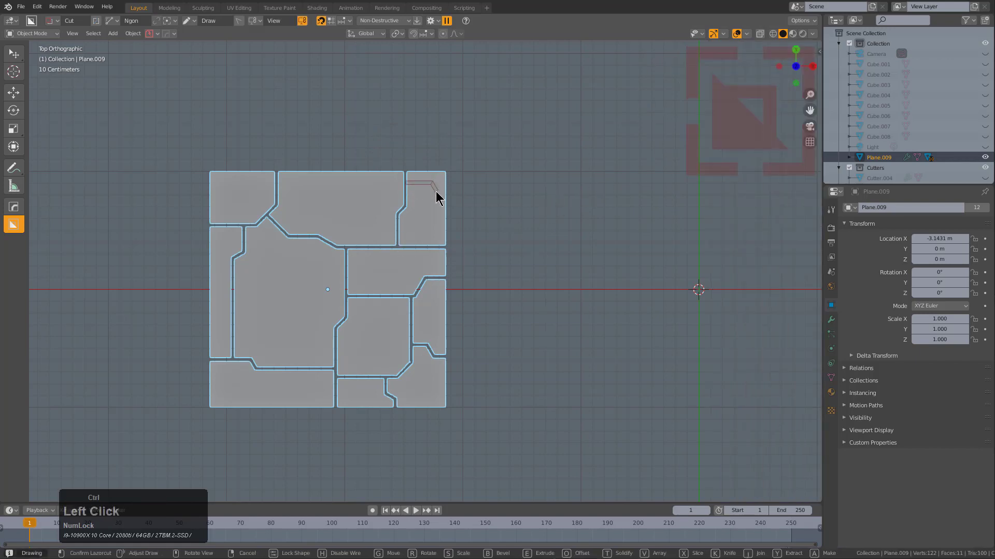
ctrl+double_click(454, 193)
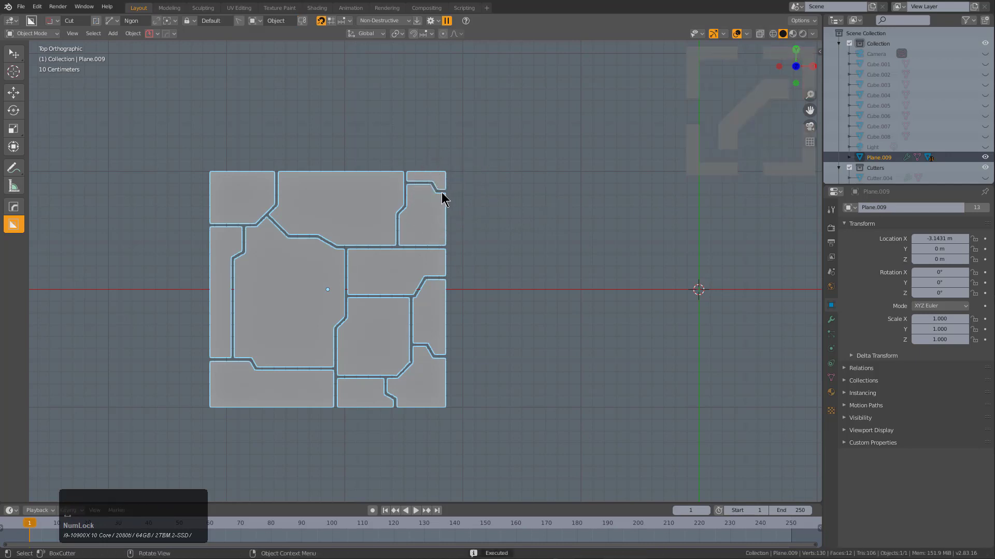
- Cut an angled groove that splits a narrow strip off the lower-left side of the large central panel
key(alt+a)
click(277, 340)
scroll(299, 259, up, 2)
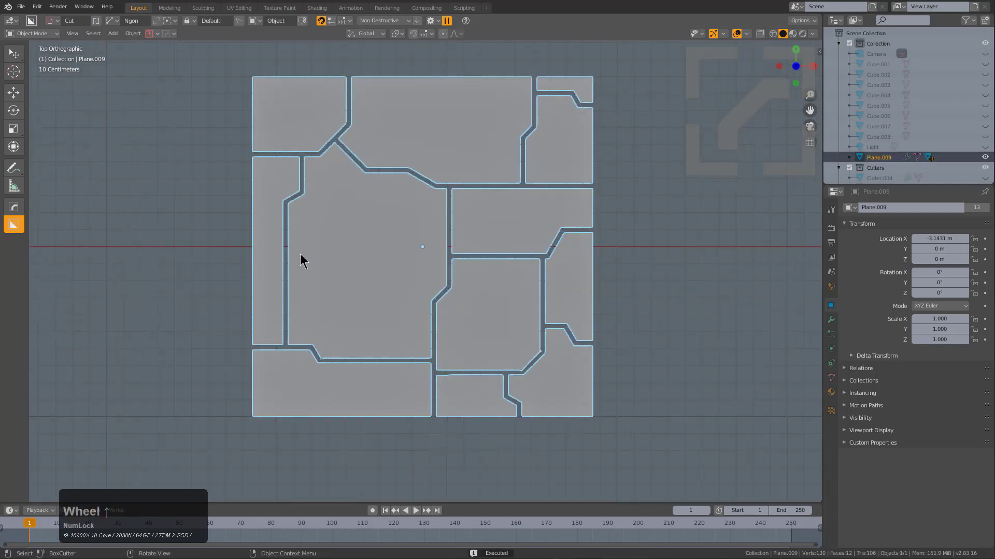
ctrl+click(286, 241)
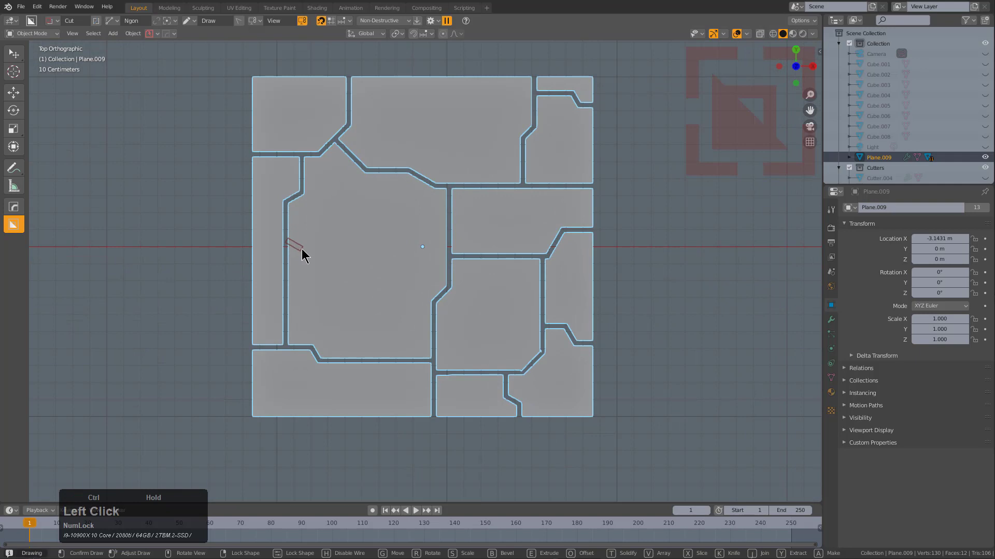
click(302, 250)
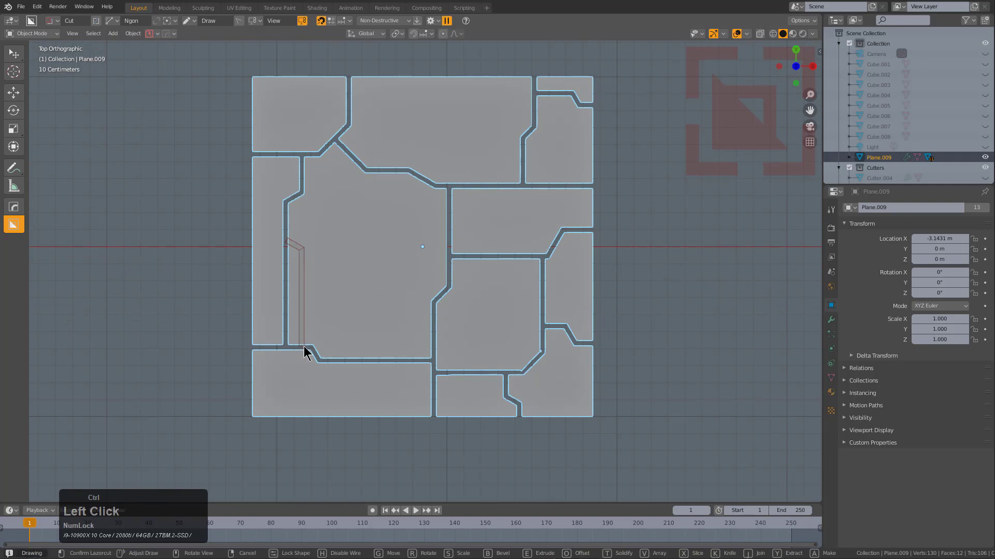
double_click(304, 353)
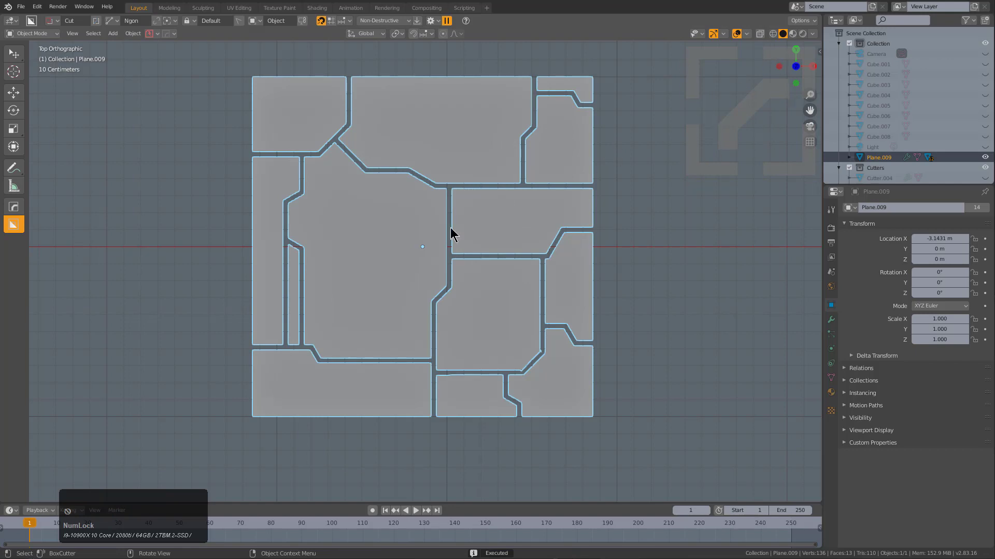
- Cut a straight vertical groove that splits a narrow strip off the left side of the middle-right panel
shift+middle_drag(424, 253, 439, 256)
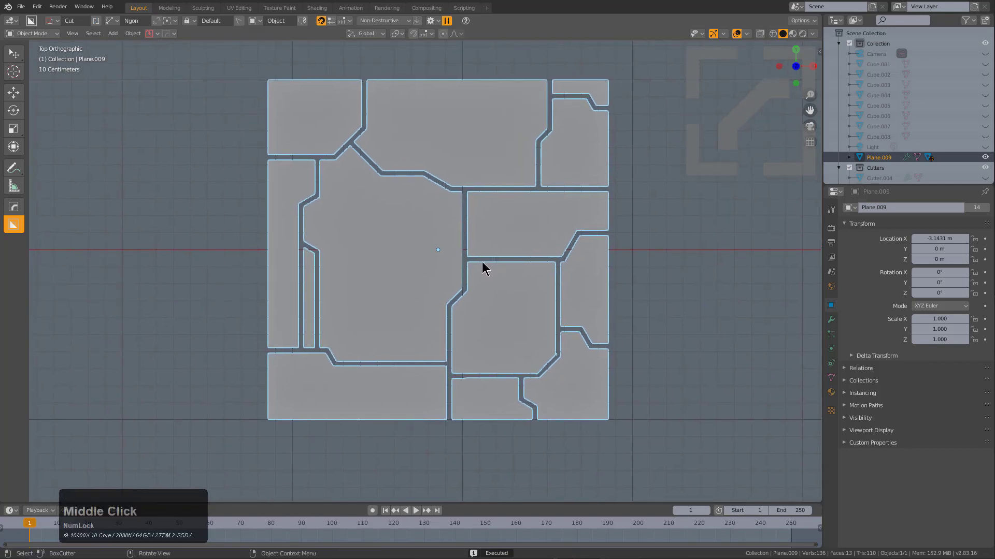
ctrl+drag(481, 259, 484, 197)
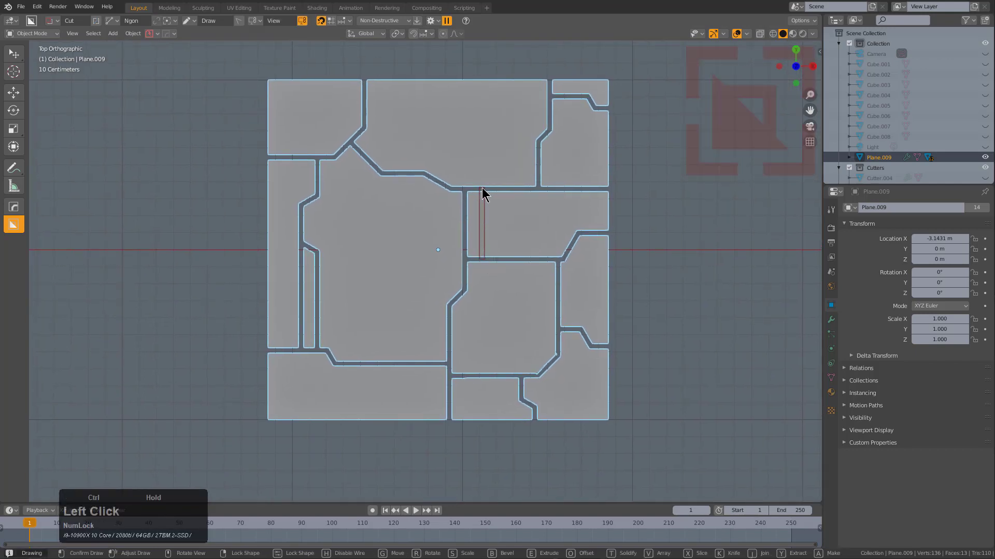
key(space)
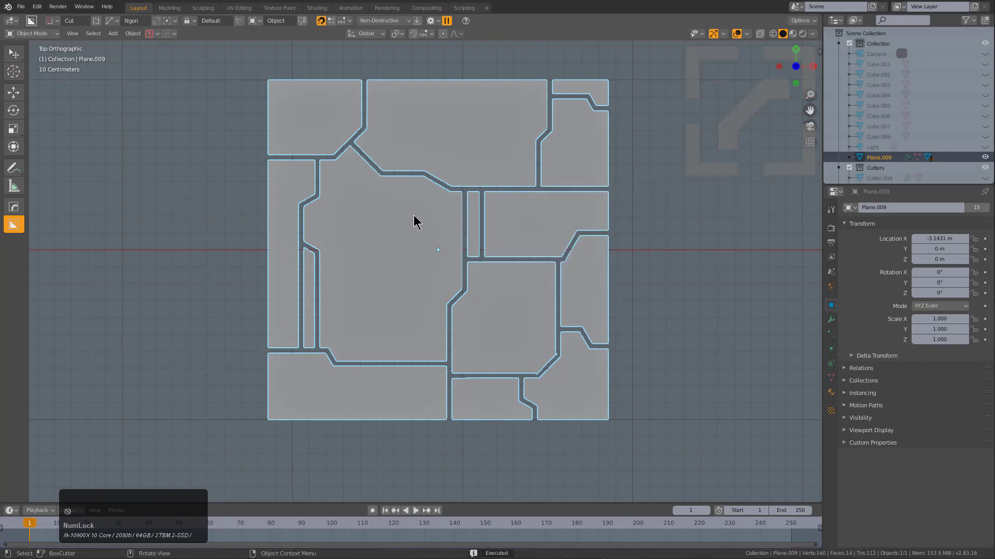
- Set the panelled plane as BoxCutter's custom cutter shape
scroll(413, 228, down, 1)
shift+middle_drag(470, 271, 441, 291)
scroll(311, 208, down, 4)
scroll(441, 297, up, 2)
key(d)
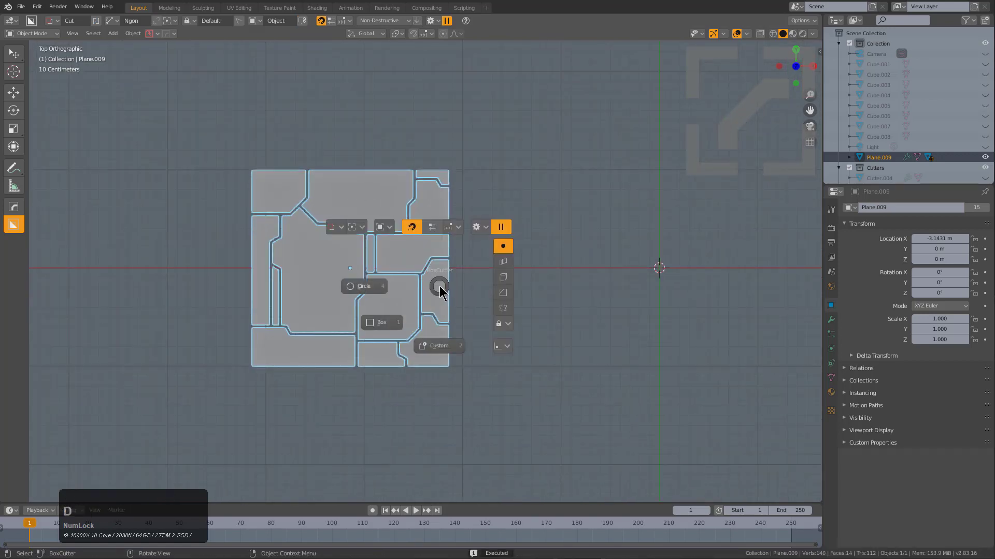
click(442, 347)
- Add a new mesh plane at the world origin beside the panelled plane
shift+middle_drag(560, 273, 382, 285)
scroll(68, 187, up, 1)
shift+middle_drag(448, 288, 440, 288)
key(shift+a)
mouse_move(500, 285)
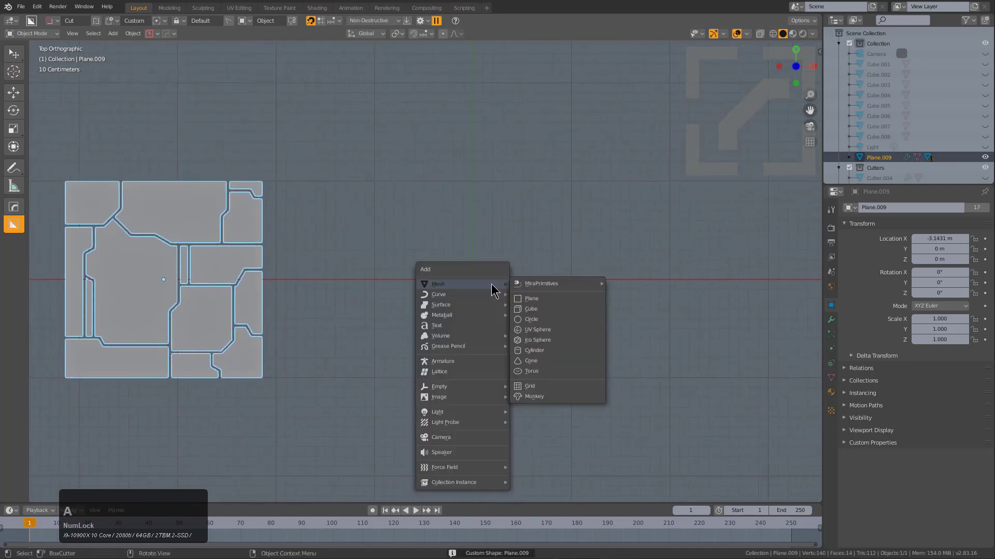
click(526, 299)
- Give the new plane a slight thickness and convert its visual geometry to mesh
middle_drag(493, 316, 507, 294)
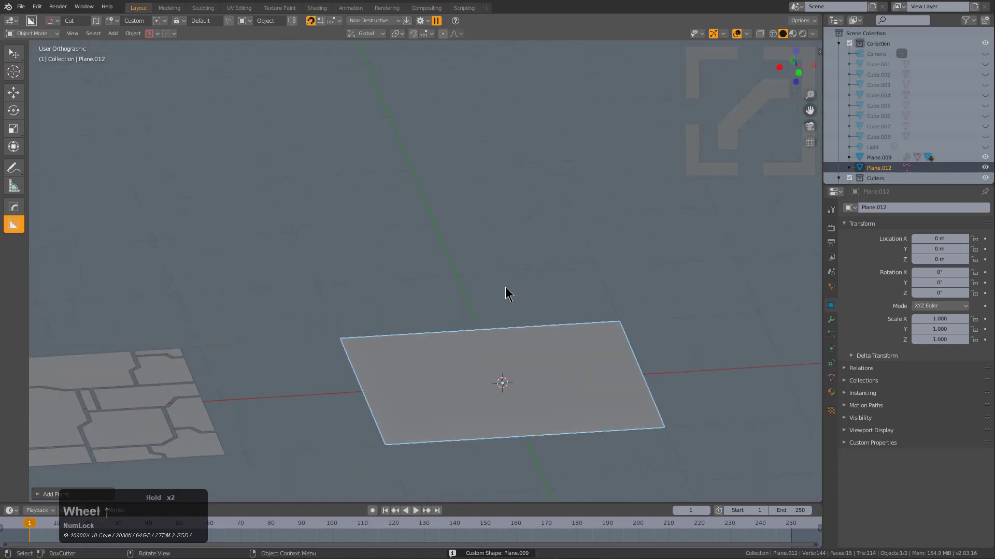
key(q)
click(499, 372)
click(520, 375)
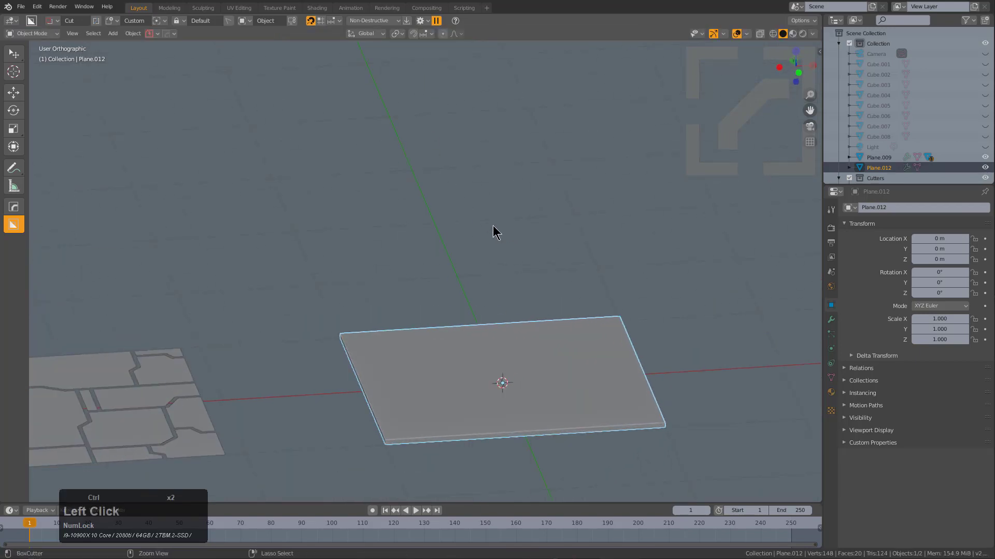
key(ctrl+a)
click(470, 328)
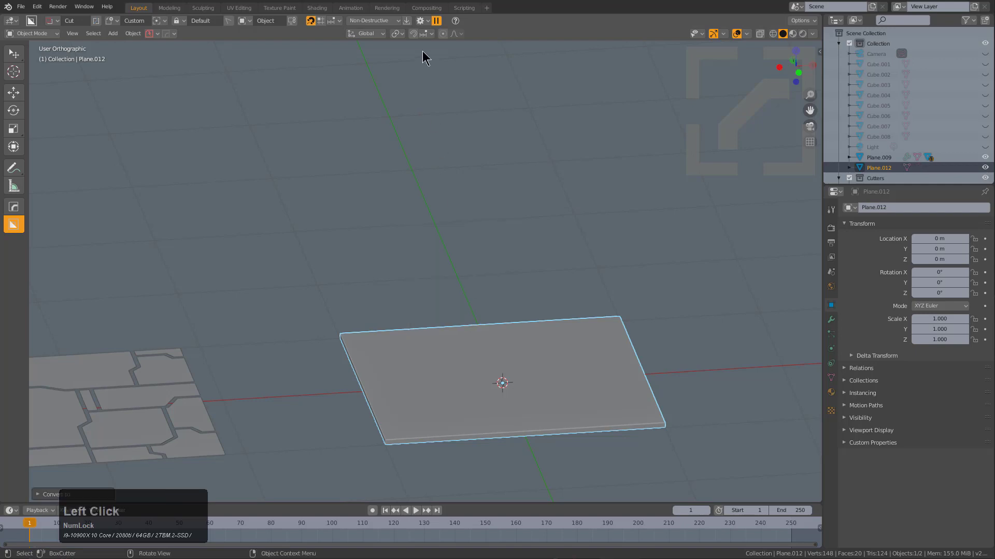
- Set BoxCutter to Destructive behaviour and Slice mode
click(386, 22)
click(386, 32)
click(51, 21)
click(32, 44)
- Slice the upper-left area of the plate with the custom panel pattern in top view
key(shift+KP_7)
shift+middle_drag(475, 303, 442, 303)
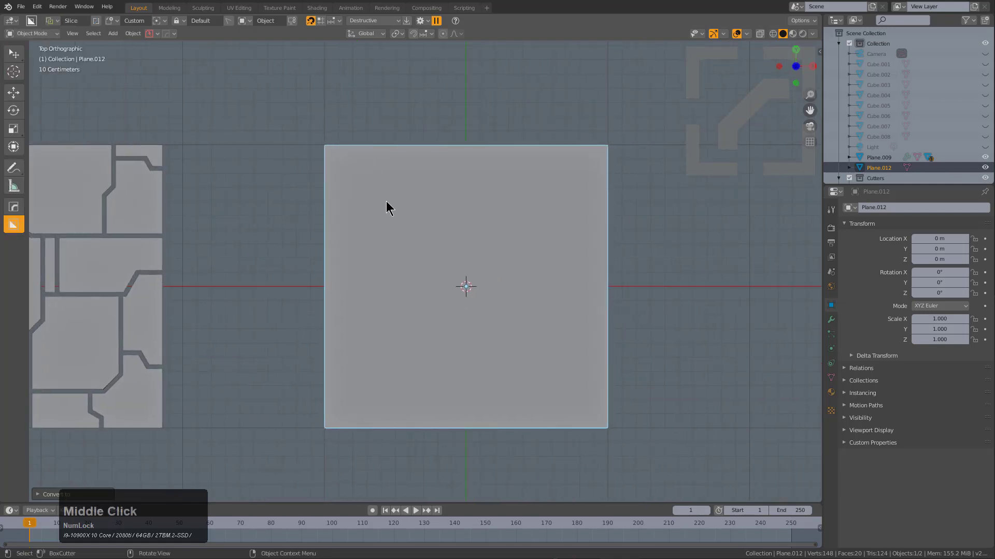
mouse_move(321, 140)
mouse_down()
mouse_move(487, 295)
mouse_move(521, 313)
mouse_up()
key(x)
key(x)
key(x)
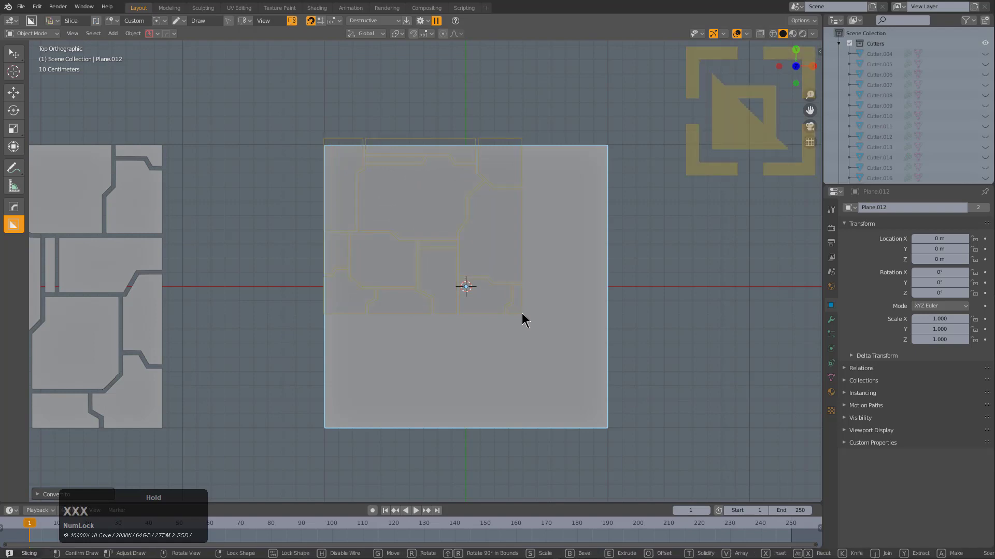
drag(521, 313, 521, 313)
- Slice the plate's upper-right and lower-right areas with overlapping copies of the custom panel pattern
drag(636, 105, 501, 299)
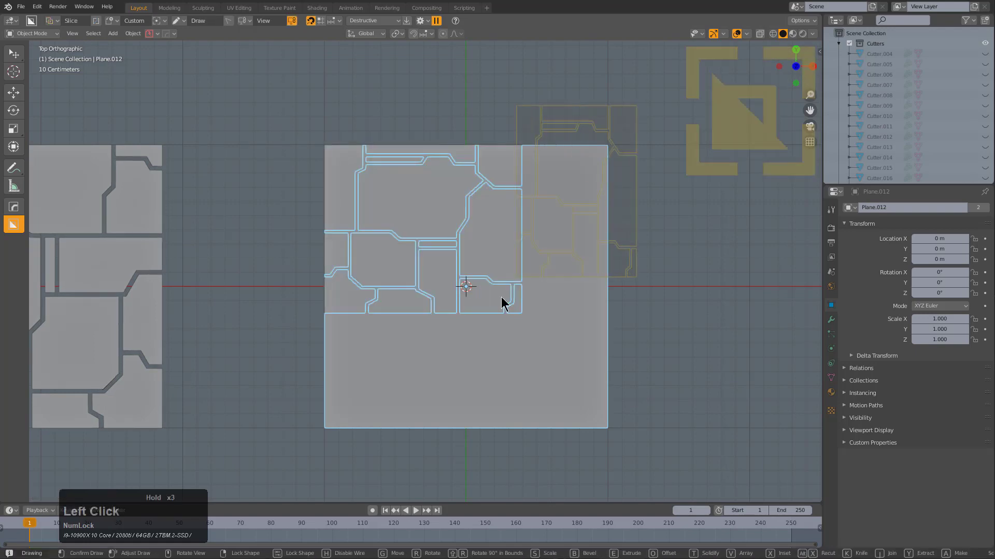
drag(409, 338, 408, 337)
click(408, 338)
click(496, 356)
drag(659, 231, 426, 455)
- Slice the plate's lower-left area with two overlapping passes of the panel pattern at different sizes
click(304, 293)
double_click(482, 458)
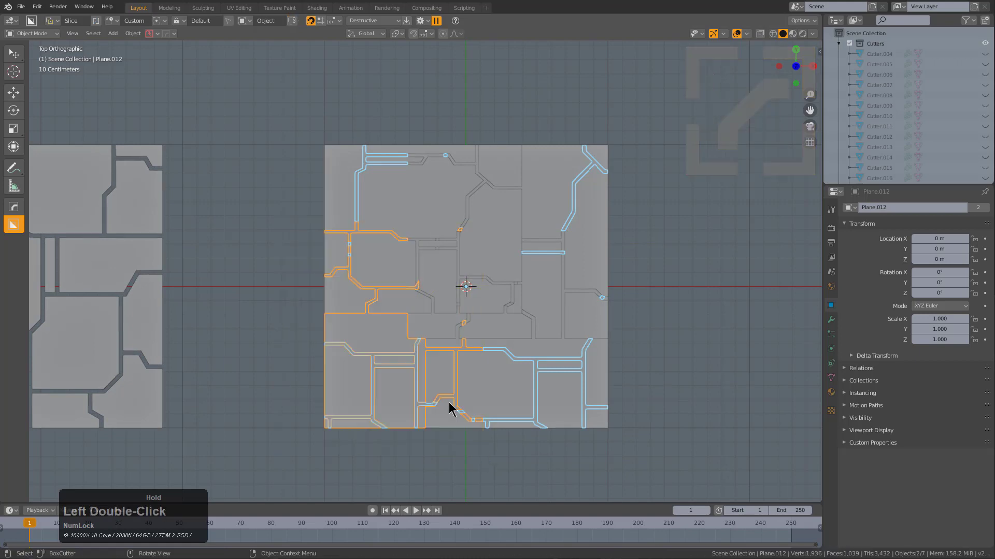
click(300, 282)
double_click(446, 421)
- Slice the left part of the lower-right slice object with a smaller copy of the panel pattern
click(481, 382)
drag(426, 284, 551, 424)
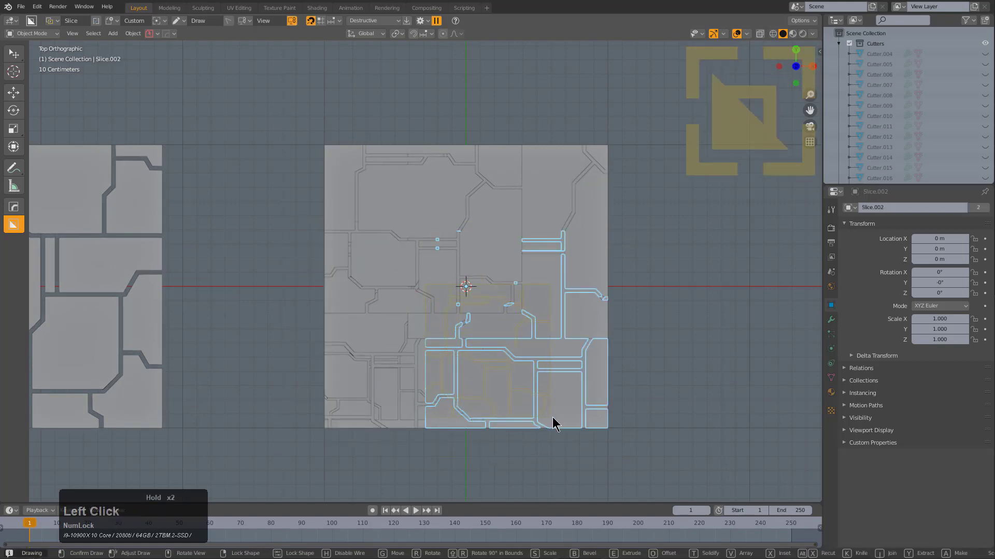
double_click(564, 396)
- Slice the upper-right slice object with two smaller panel patterns, one over its upper part and one over its lower-right part
click(483, 171)
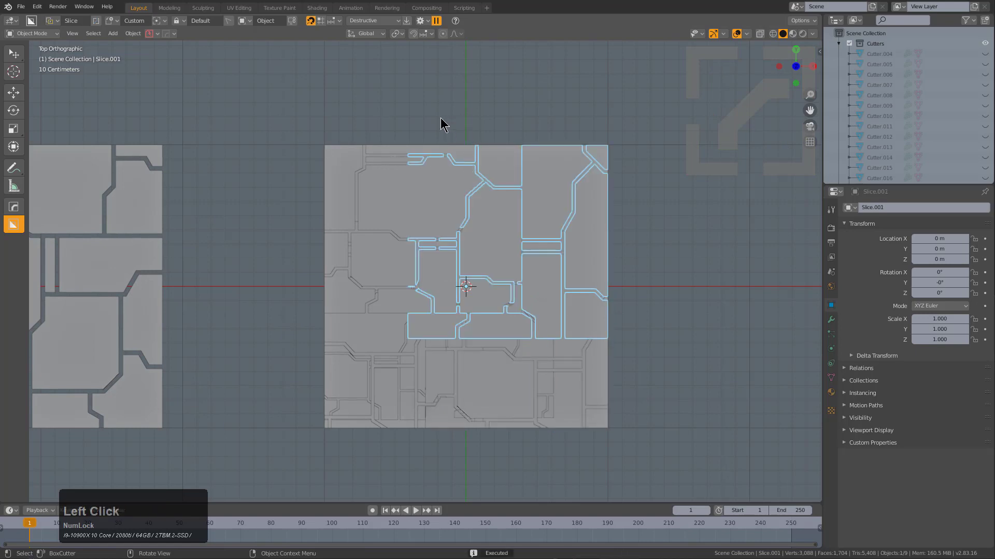
drag(441, 118, 597, 285)
double_click(584, 273)
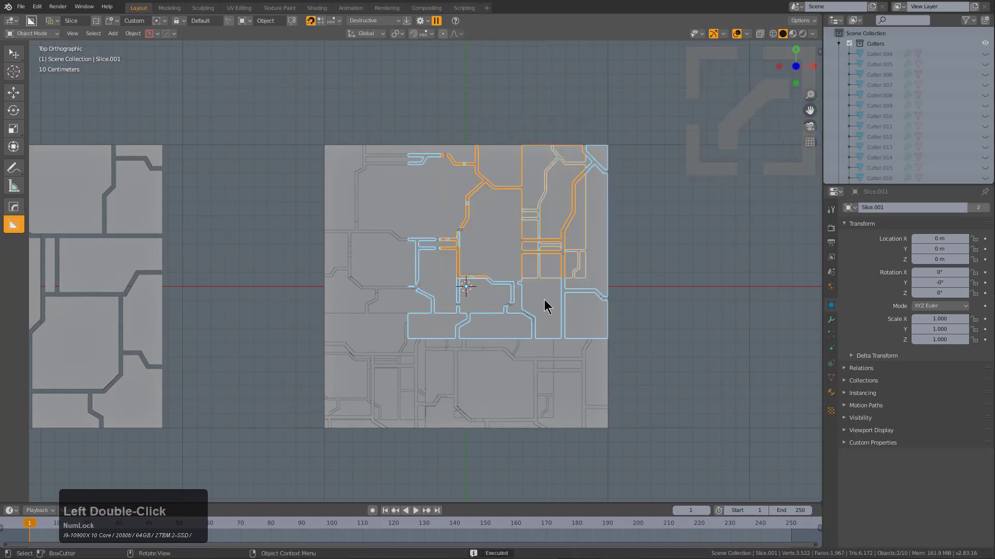
drag(623, 361, 476, 223)
double_click(476, 223)
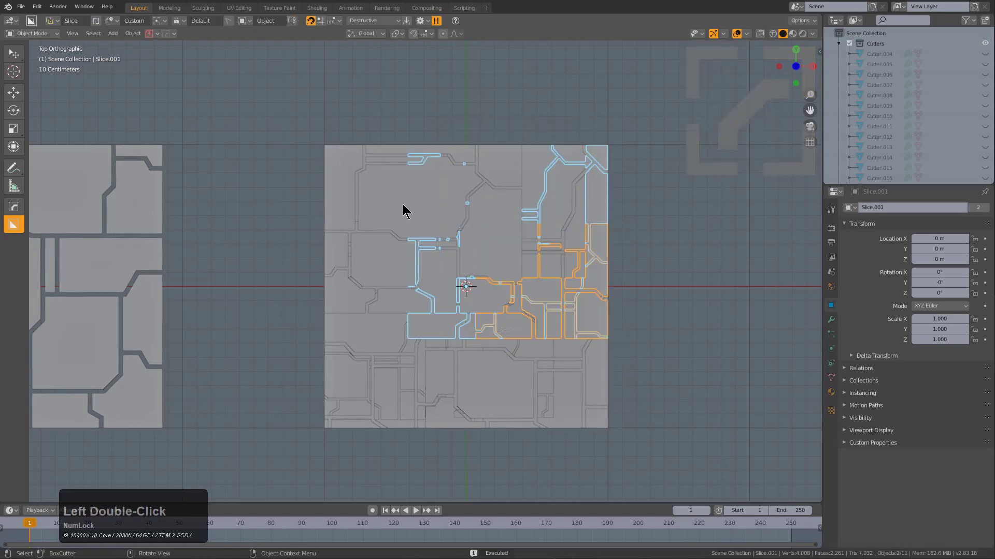
- Slice most of the upper-left slice object with the panel pattern and its leftover right-hand strip with a small copy
click(402, 204)
drag(295, 121, 489, 306)
double_click(491, 228)
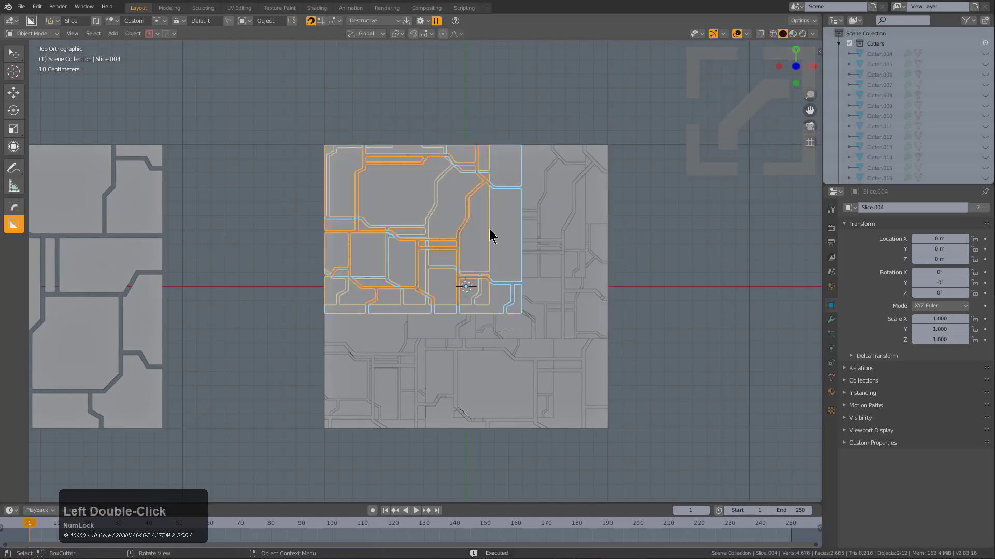
click(532, 171)
click(512, 166)
drag(536, 128, 465, 248)
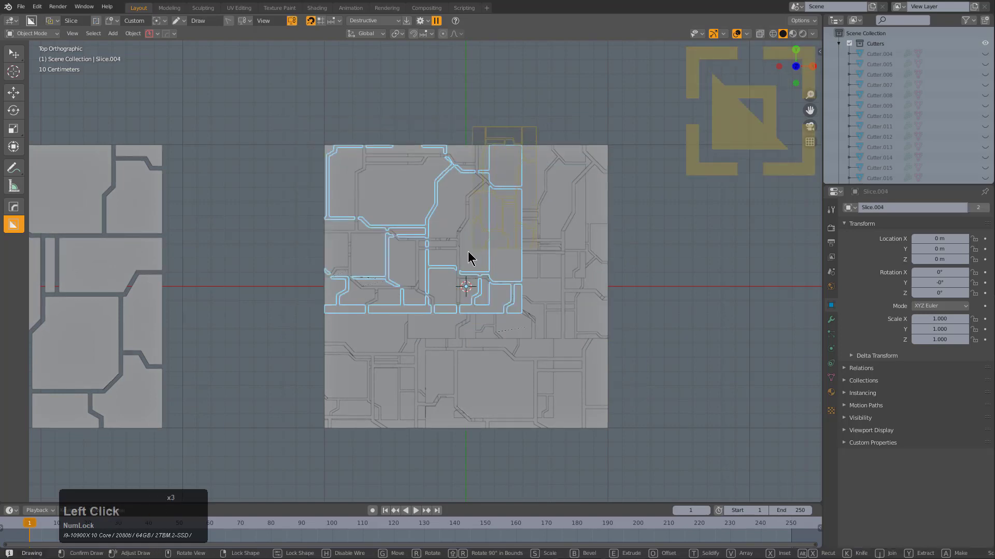
double_click(465, 246)
- Slice the newest upper-left slice object again with a small panel pattern near the plate's top-left corner
click(389, 207)
drag(315, 123, 411, 201)
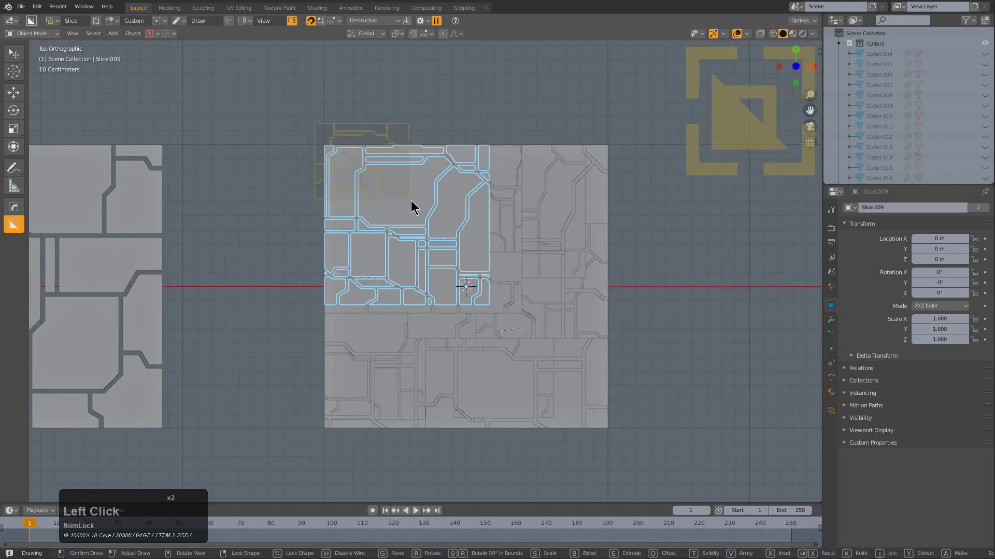
drag(436, 239, 437, 242)
double_click(439, 264)
- Slice the lower-middle slice object and the plate's lower-right corner piece with small panel patterns
click(483, 392)
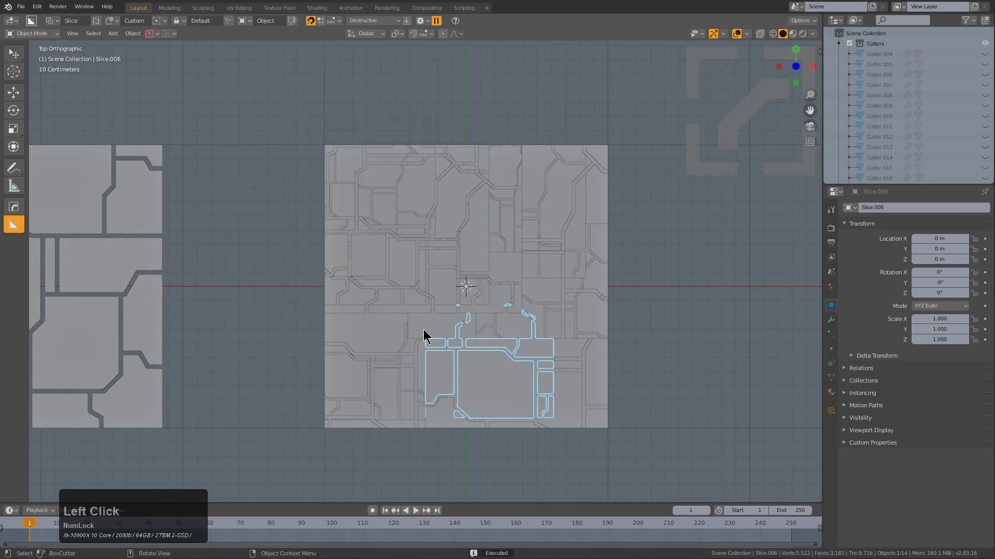
drag(419, 313, 520, 408)
click(546, 391)
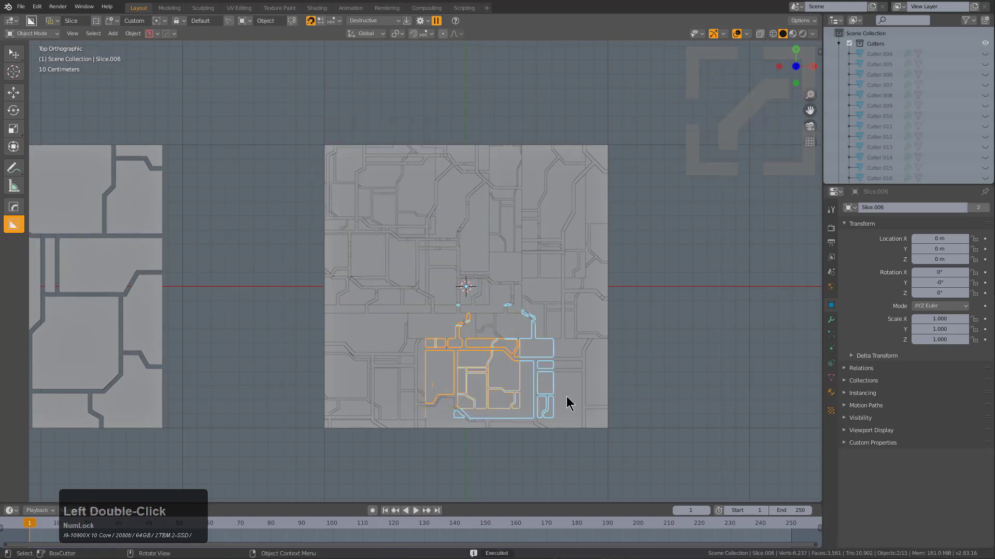
click(568, 397)
drag(623, 445, 520, 325)
double_click(521, 330)
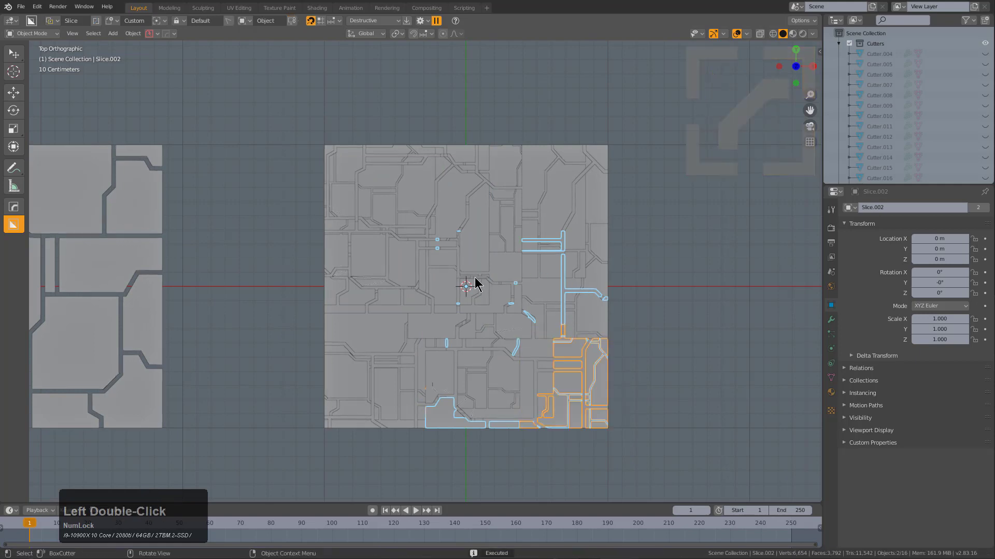
- Slice the plate's lower-left piece and the slice object below the plate's centre with small panel patterns
click(348, 333)
drag(299, 289, 426, 411)
double_click(427, 412)
click(427, 325)
drag(392, 286, 488, 380)
double_click(488, 379)
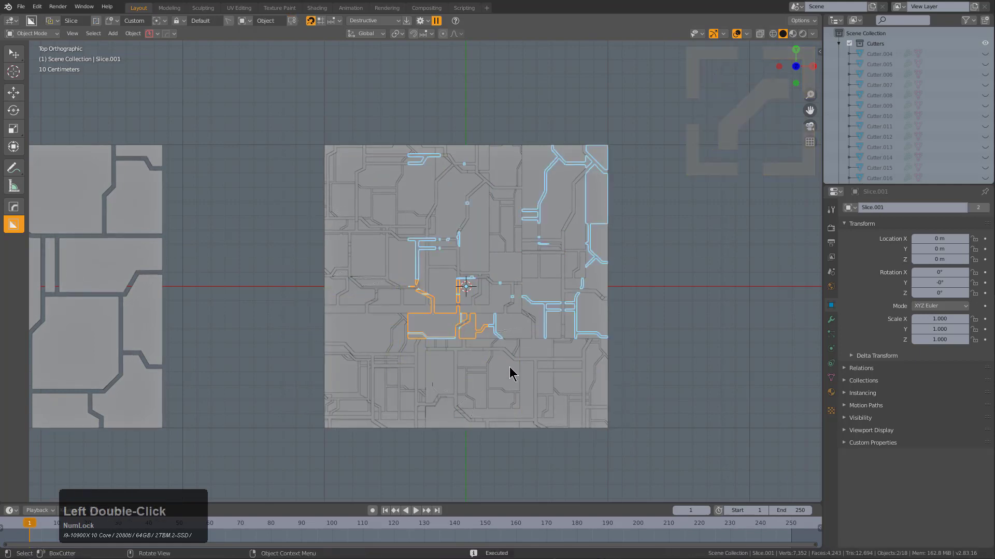
- Delete the panelled plane beside the sliced plate
scroll(497, 352, up, 1)
key(a)
scroll(456, 313, down, 2)
middle_drag(466, 315, 477, 288)
scroll(216, 384, down, 2)
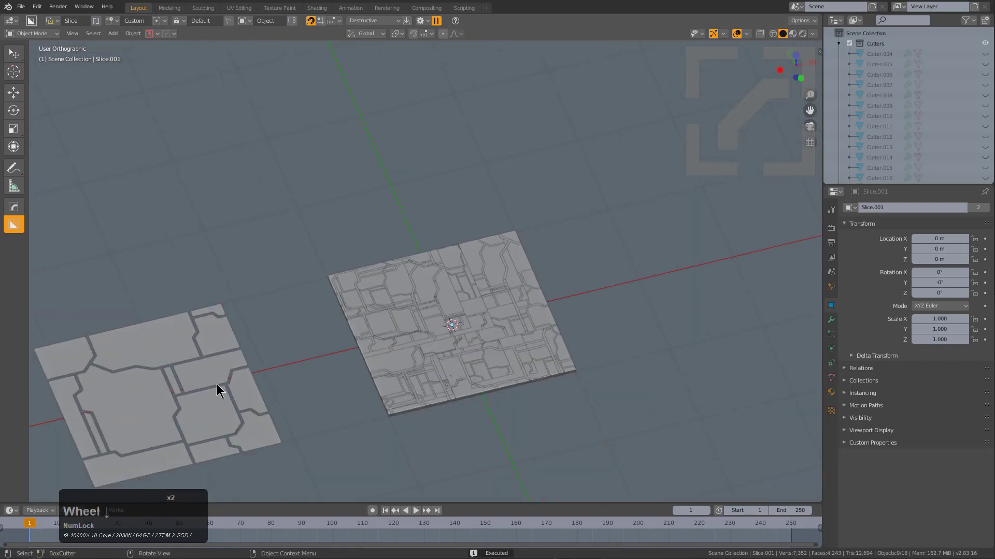
click(217, 383)
key(x)
click(216, 384)
- Convert the visual geometry of all the slices to mesh and join them into one object
scroll(464, 343, up, 2)
key(a)
middle_drag(535, 395, 499, 340)
scroll(496, 309, up, 2)
scroll(496, 310, down, 2)
right_click(493, 303)
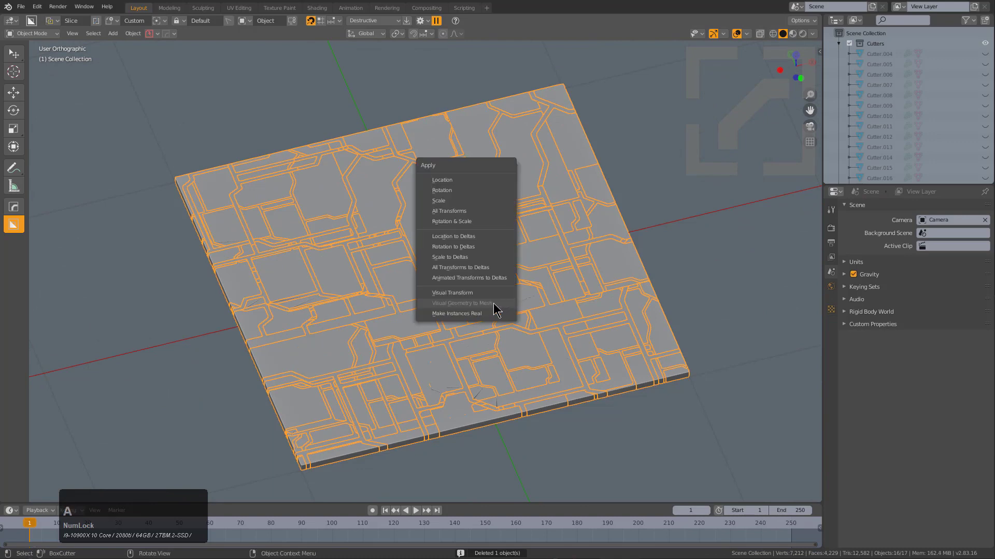
shift+click(522, 291)
right_click(513, 310)
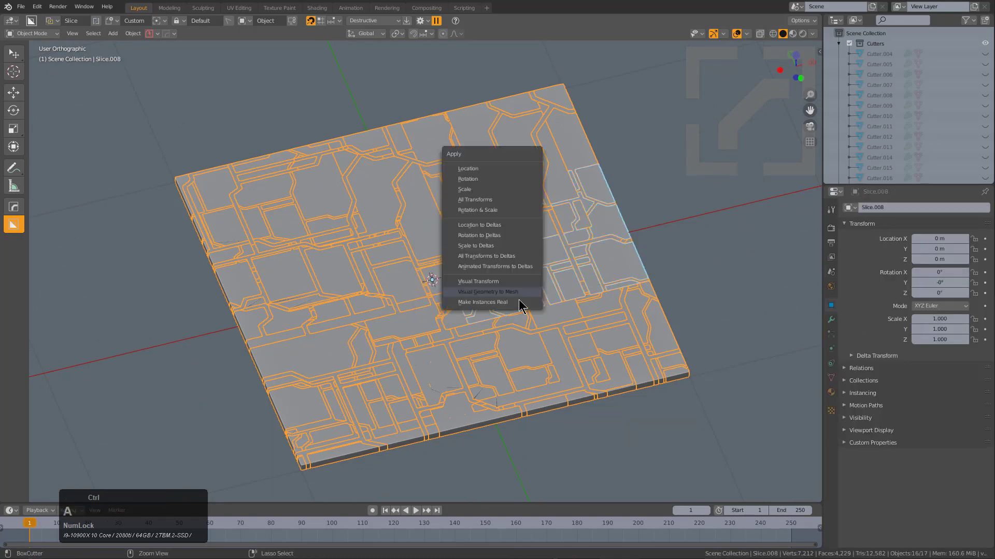
click(504, 296)
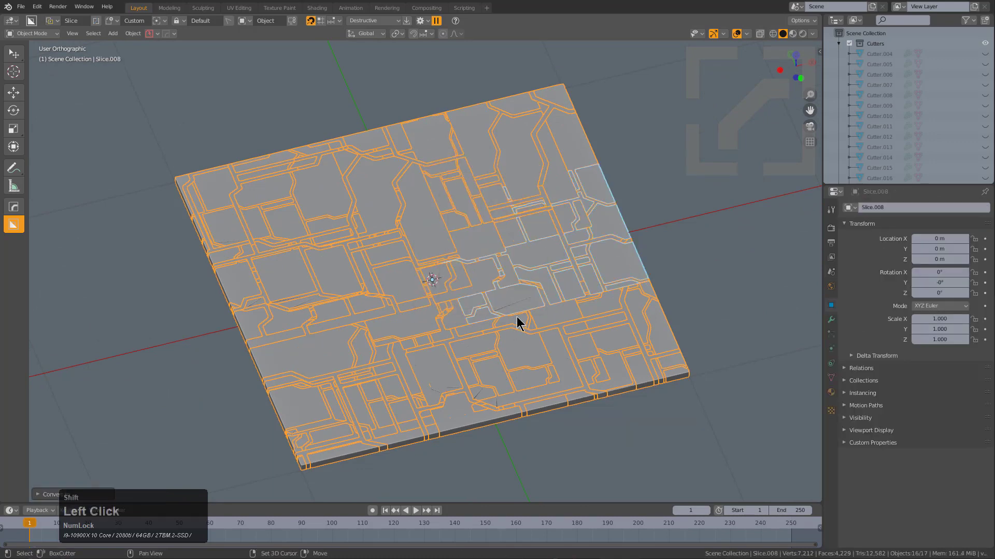
shift+middle_drag(519, 325, 511, 302)
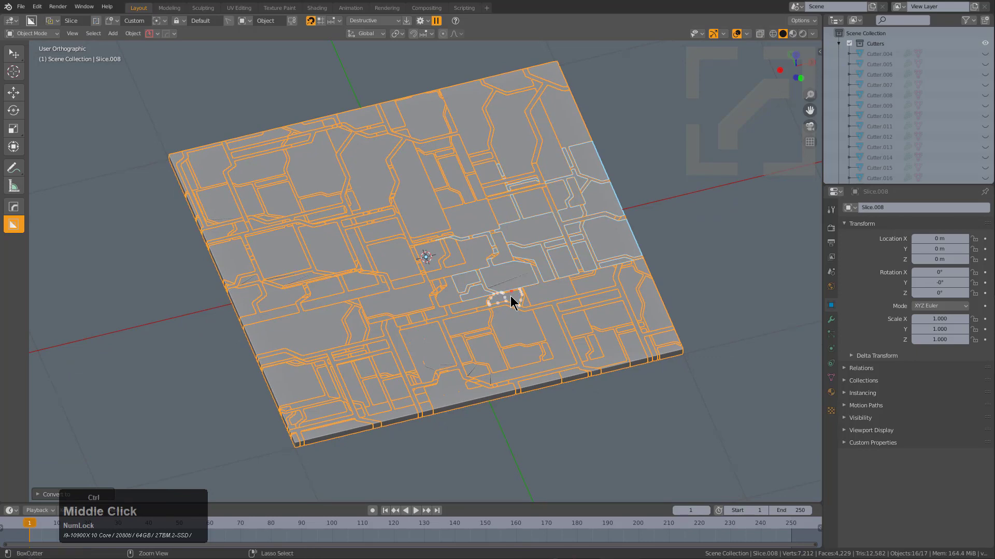
key(ctrl+j)
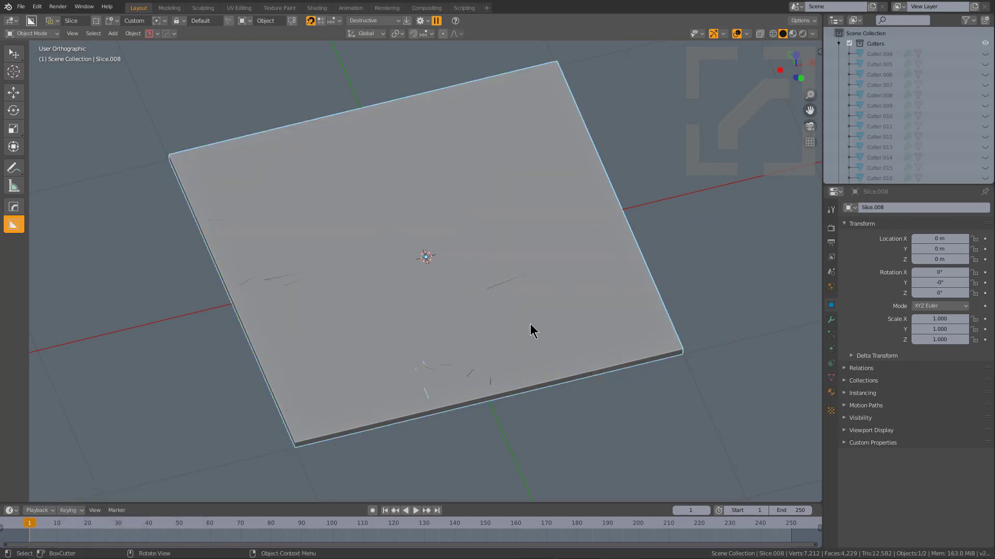
- Try to add rigid bodies to the joined plate
key(F3)
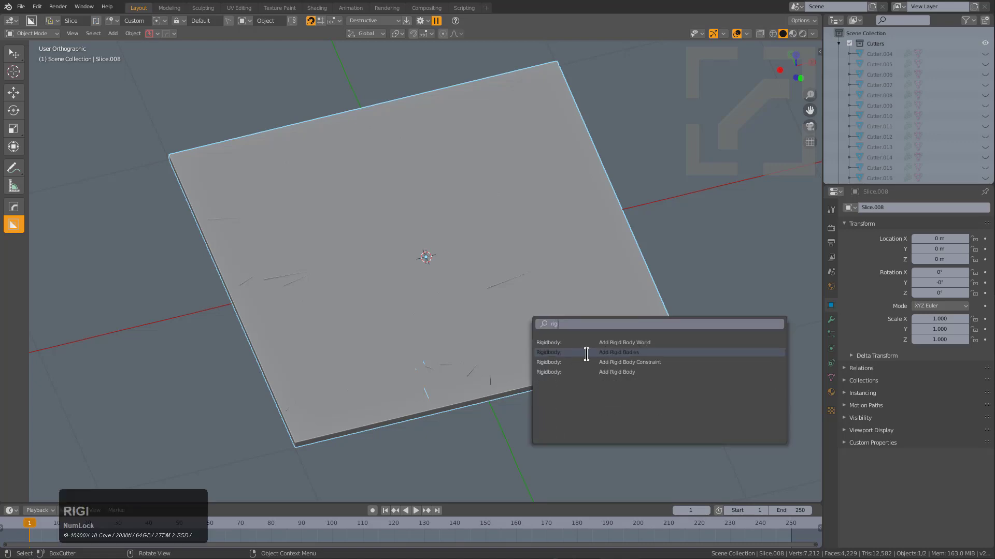
click(583, 352)
scroll(517, 327, down, 2)
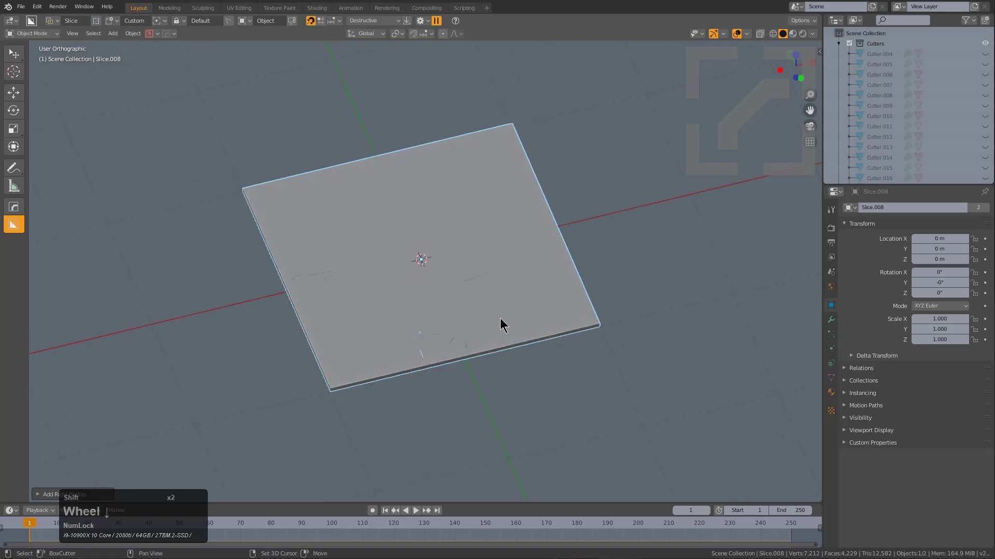
scroll(487, 298, up, 2)
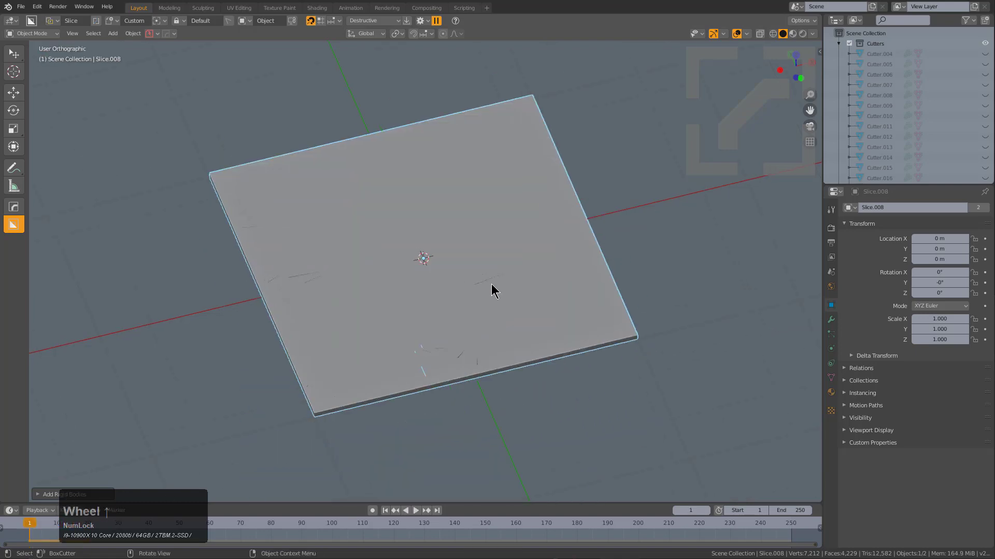
- Separate the joined plate's mesh by loose parts
key(Tab)
key(p)
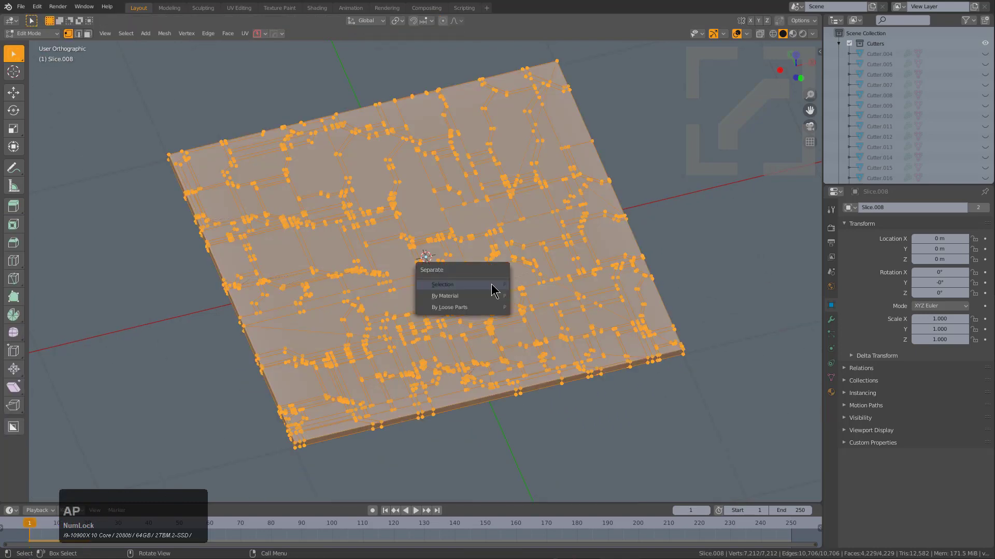
click(469, 310)
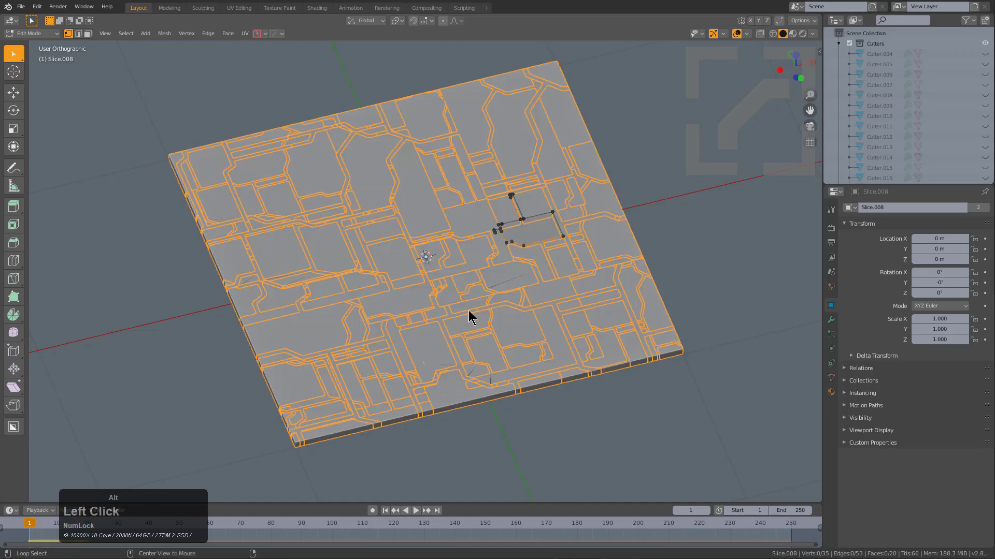
- Leave mesh editing and set every separated panel piece's origin to its own centre, with all pieces deselected at the end
key(Tab)
scroll(471, 252, up, 3)
scroll(471, 252, down, 2)
key(a)
key(a)
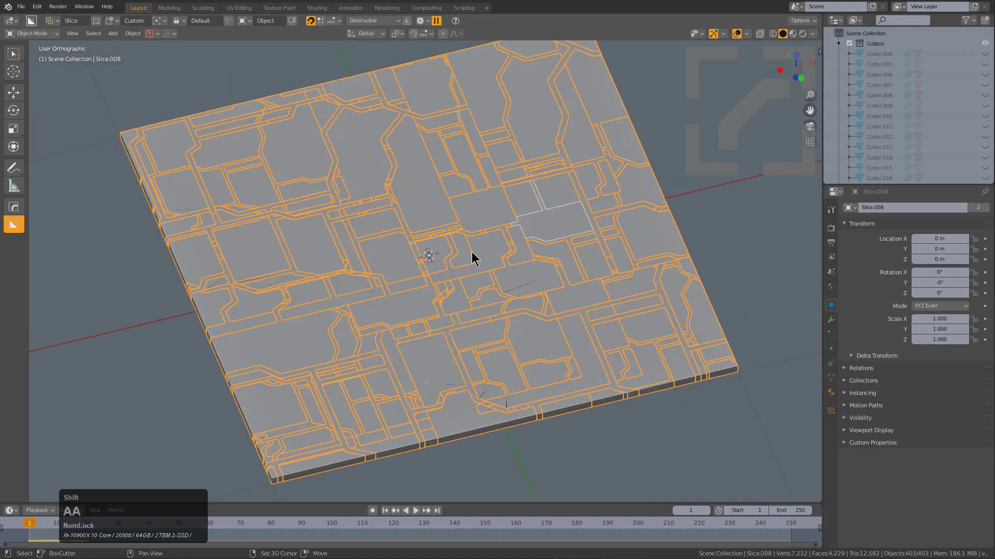
key(shift+s)
click(474, 198)
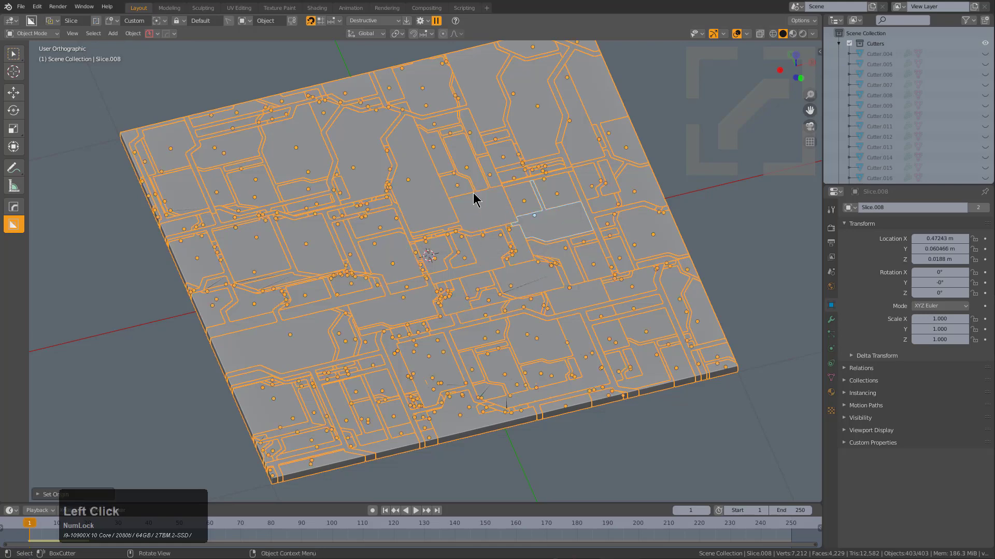
key(a)
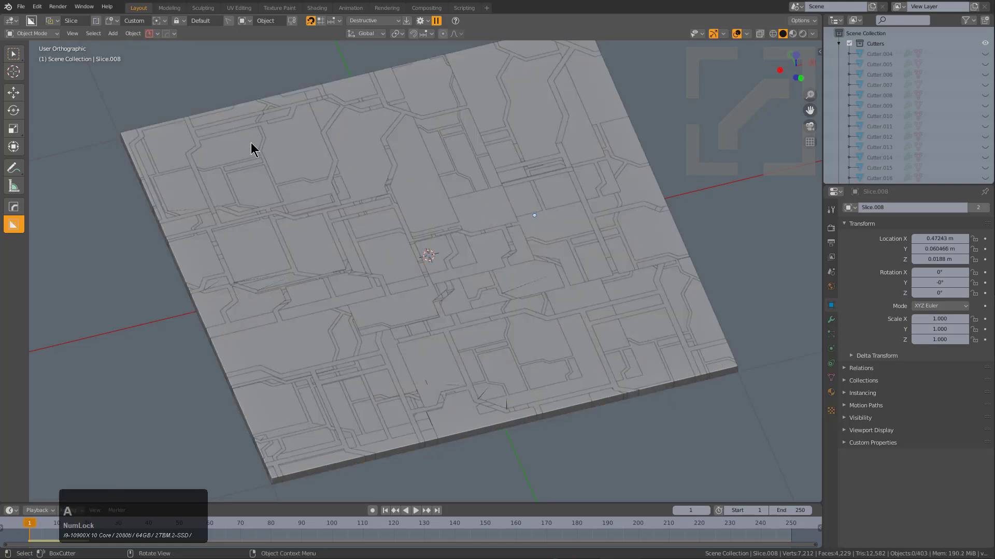
- Turn off gravity in the scene settings while keeping the rigid body world enabled
click(831, 228)
click(832, 257)
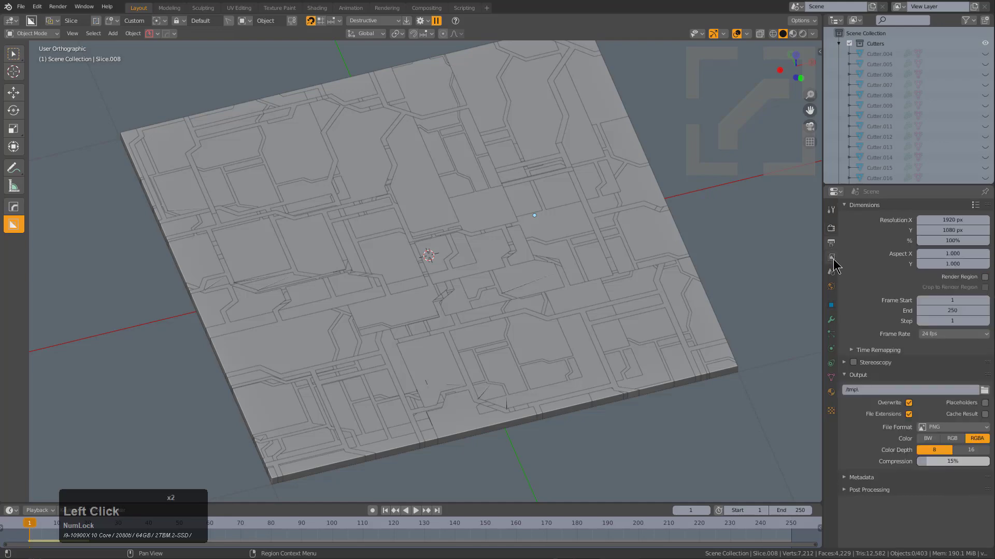
click(832, 273)
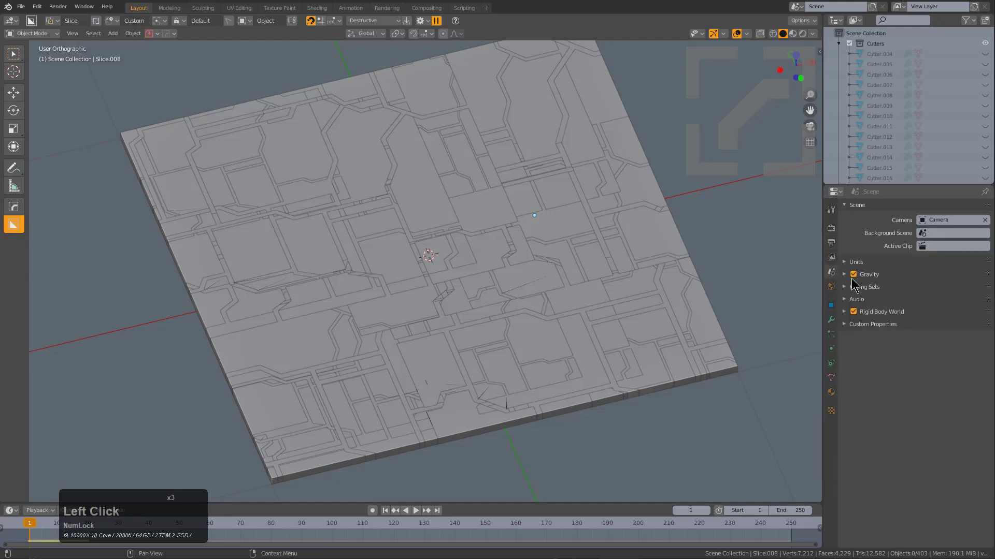
- Play the rigid body simulation, watch the panel pieces from directly above, and restart playback from the first frame
scroll(573, 319, down, 3)
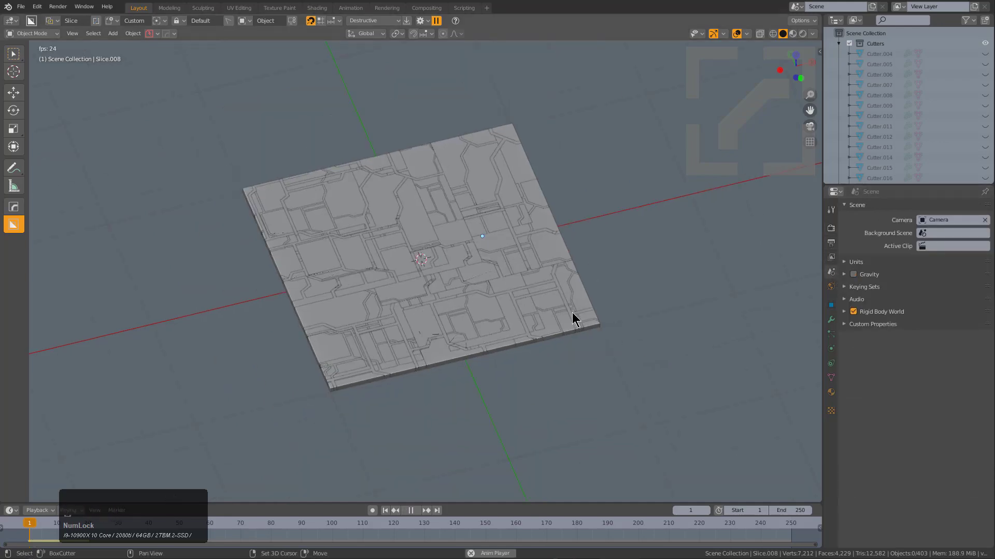
middle_drag(560, 312, 493, 411)
key(KP_7)
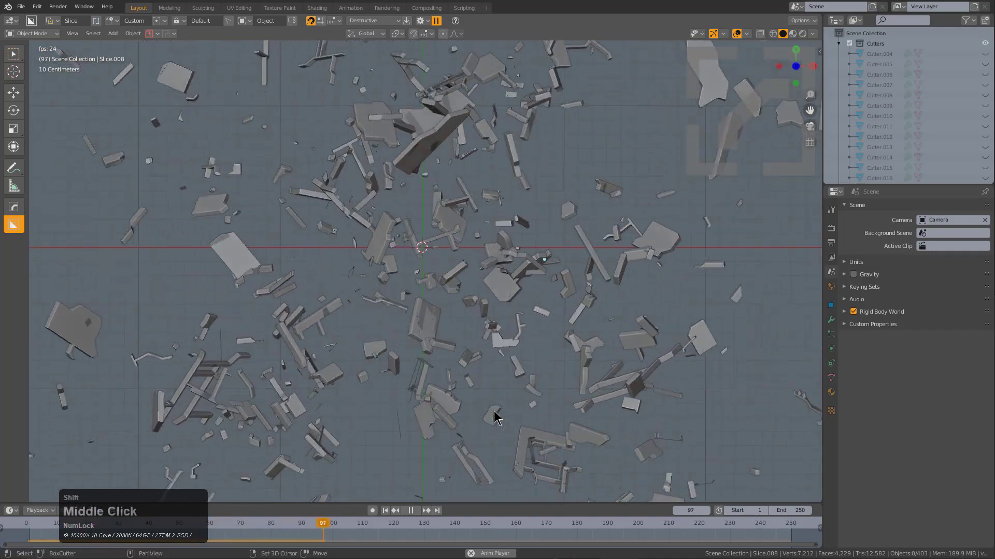
key(shift+Left)
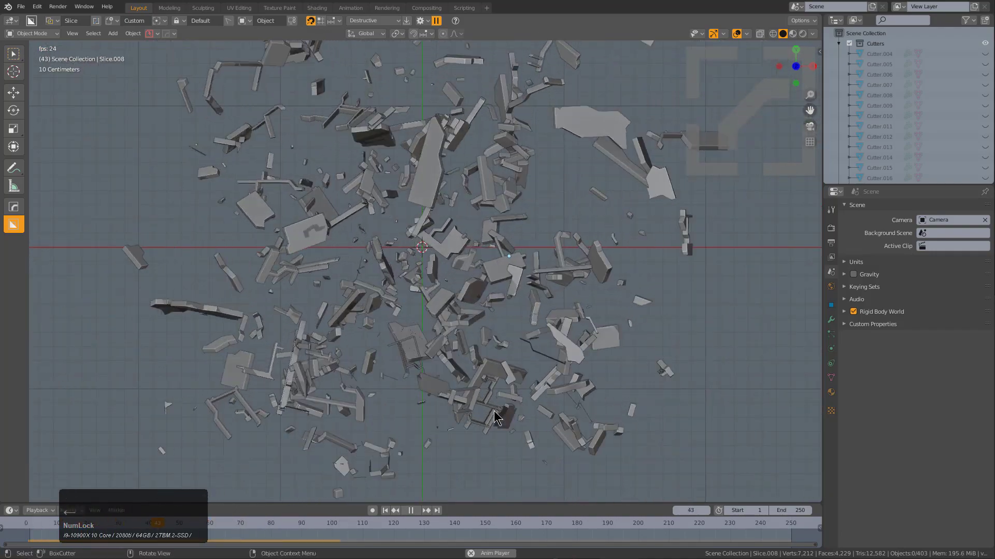